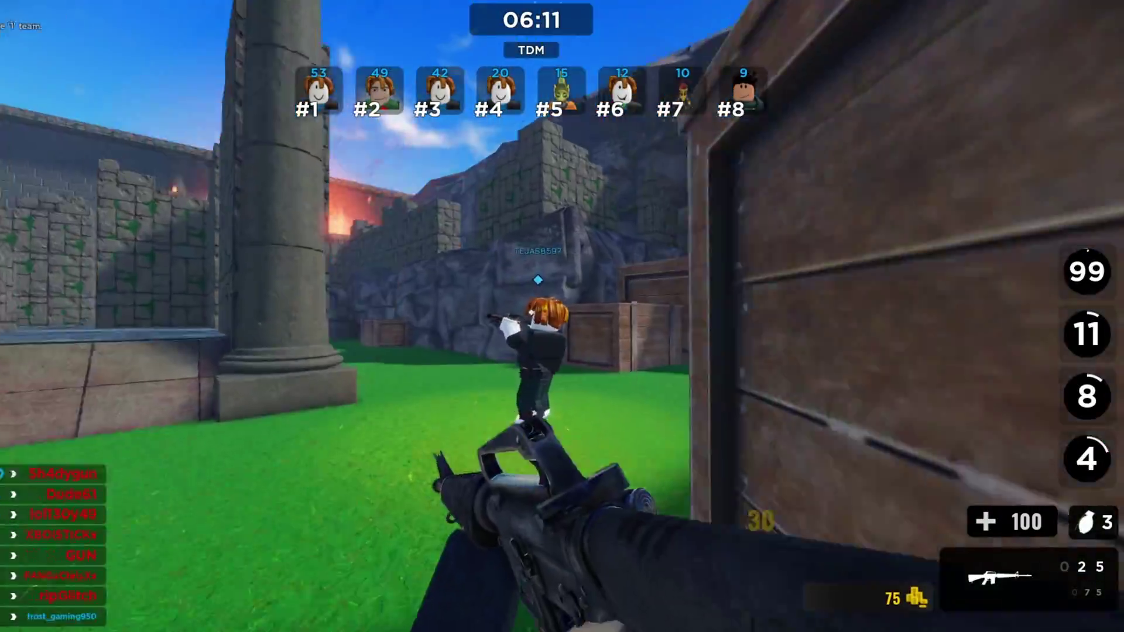
Step: Advance through the map's corridors shooting enemies, raising the coin total from 105 to 155
click(531, 312)
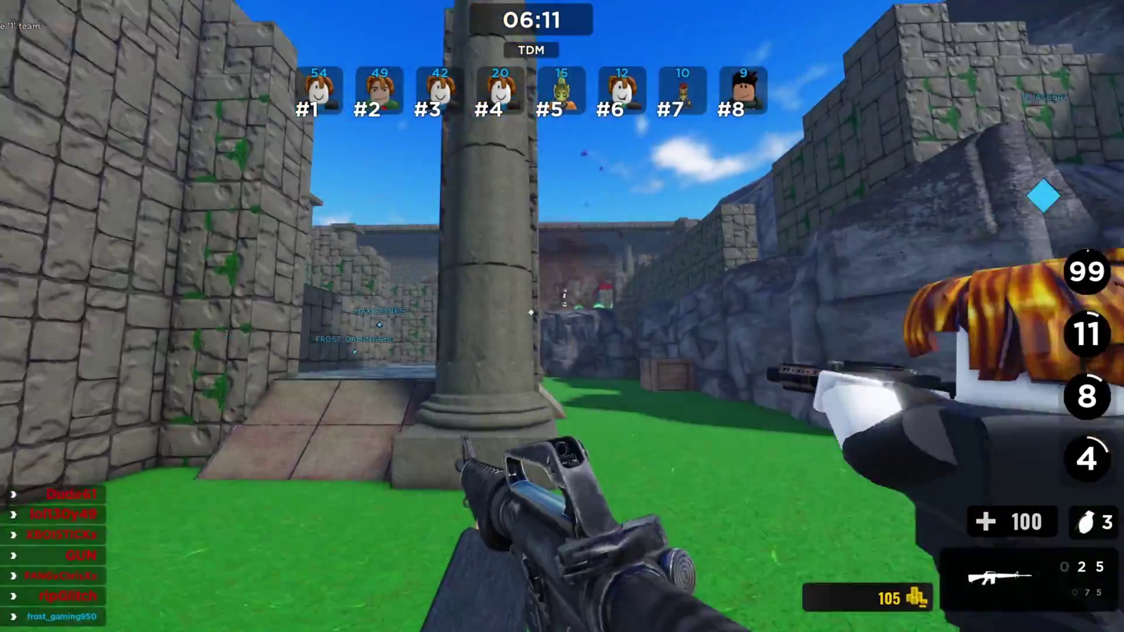
key(w)
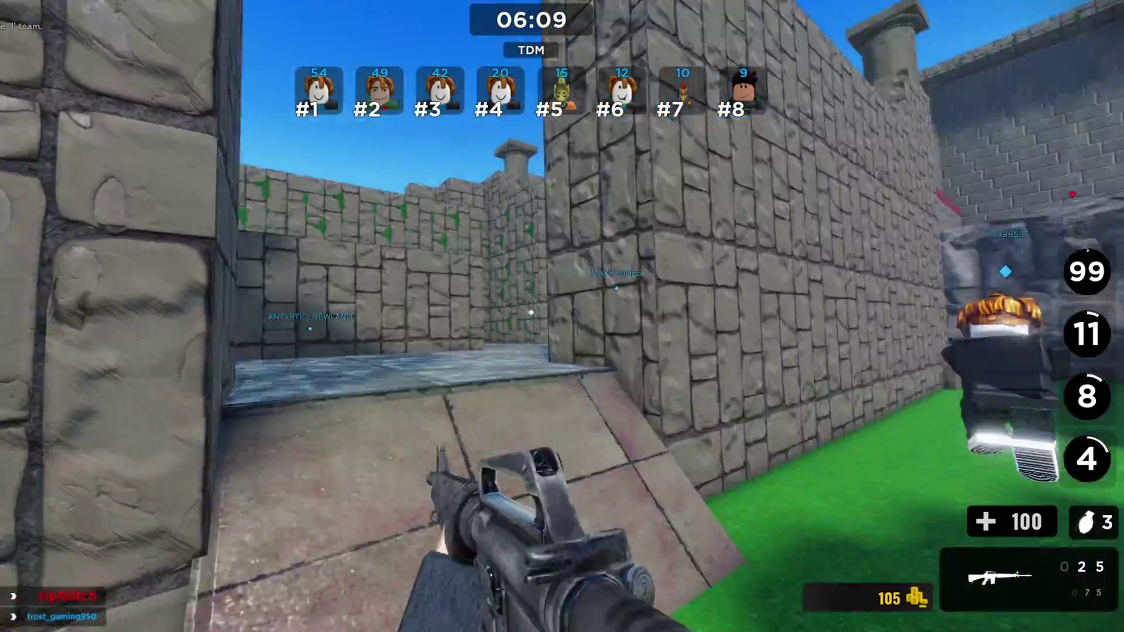
key(w)
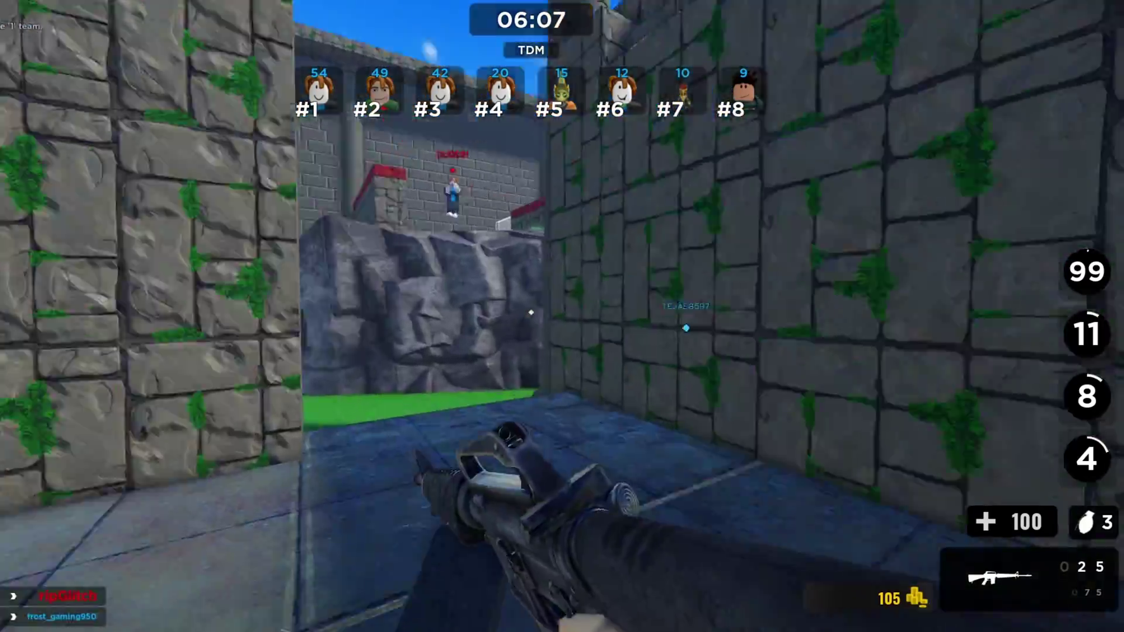
key(w)
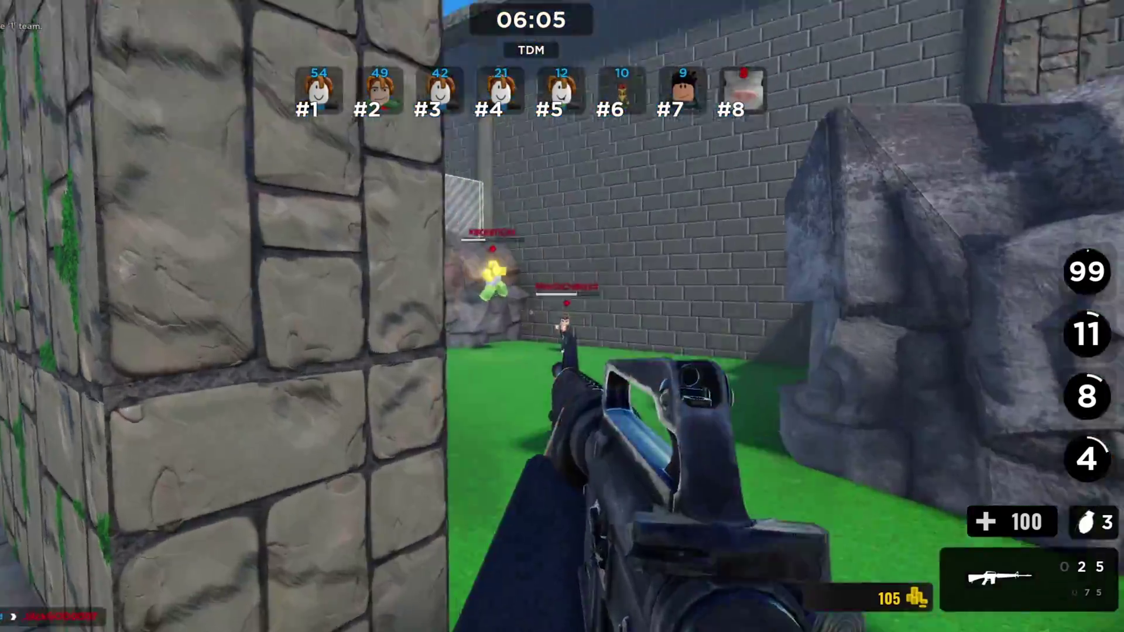
click(531, 312)
key(w)
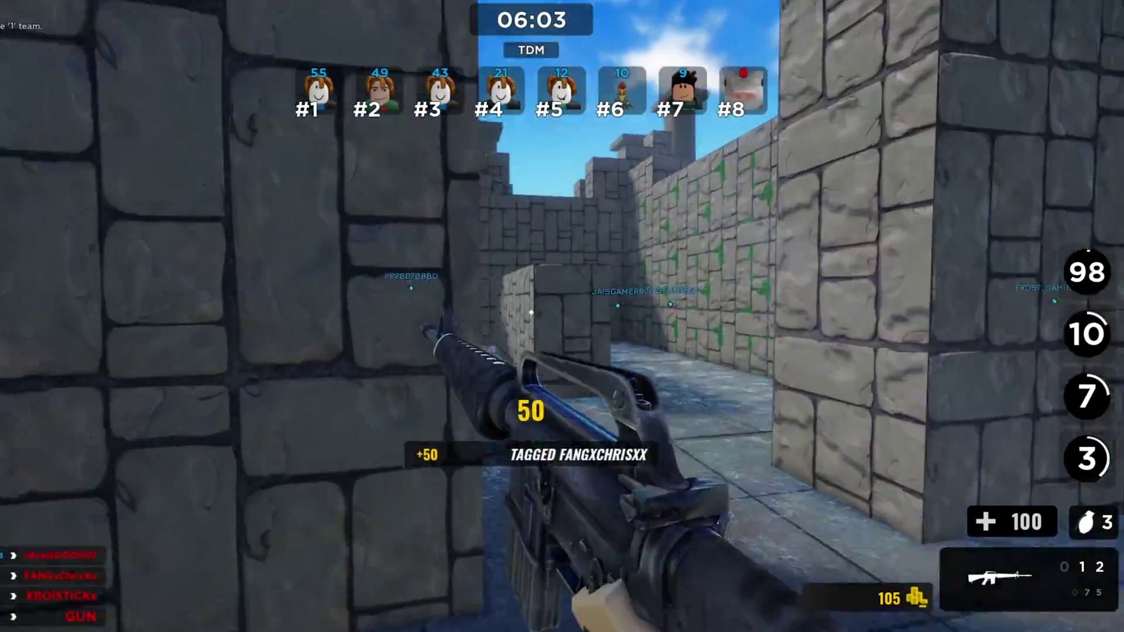
key(w)
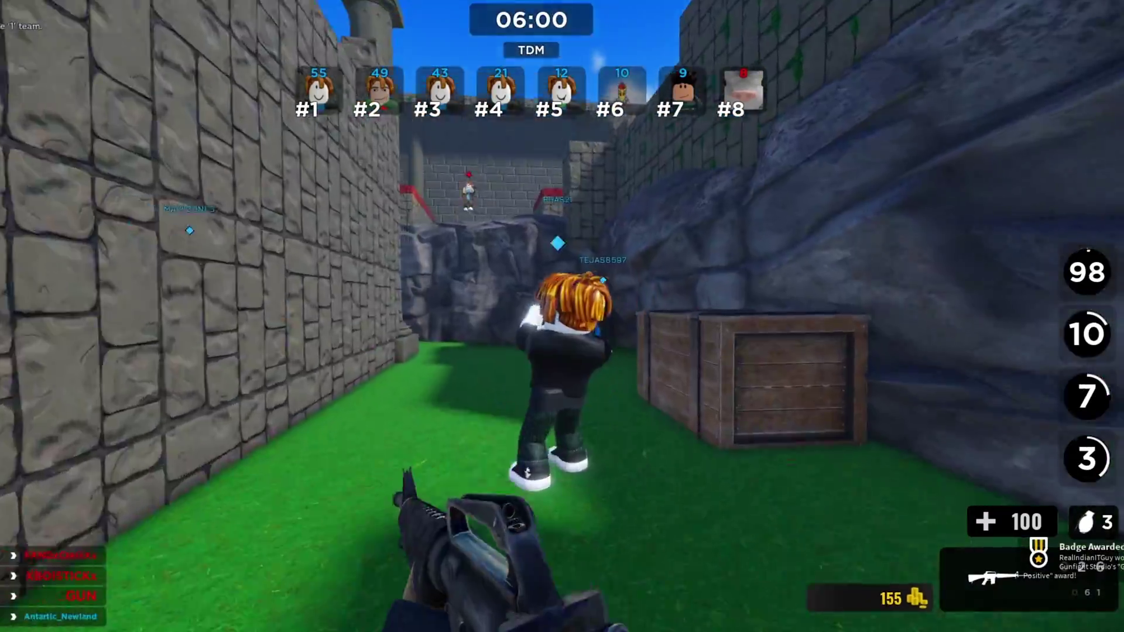
key(w)
click(531, 312)
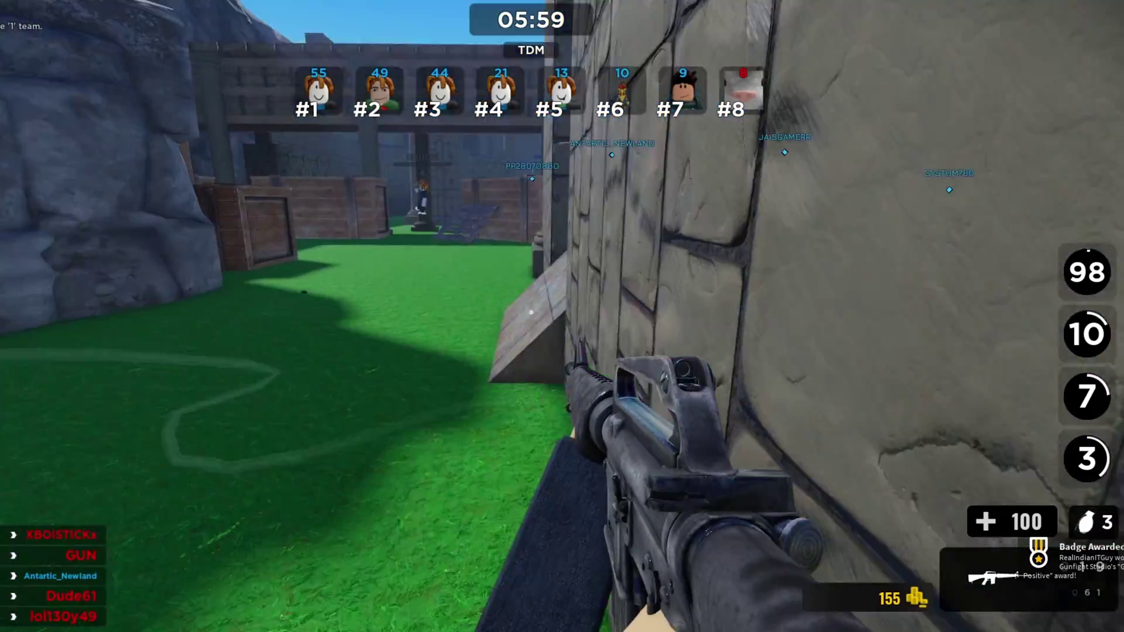
key(w)
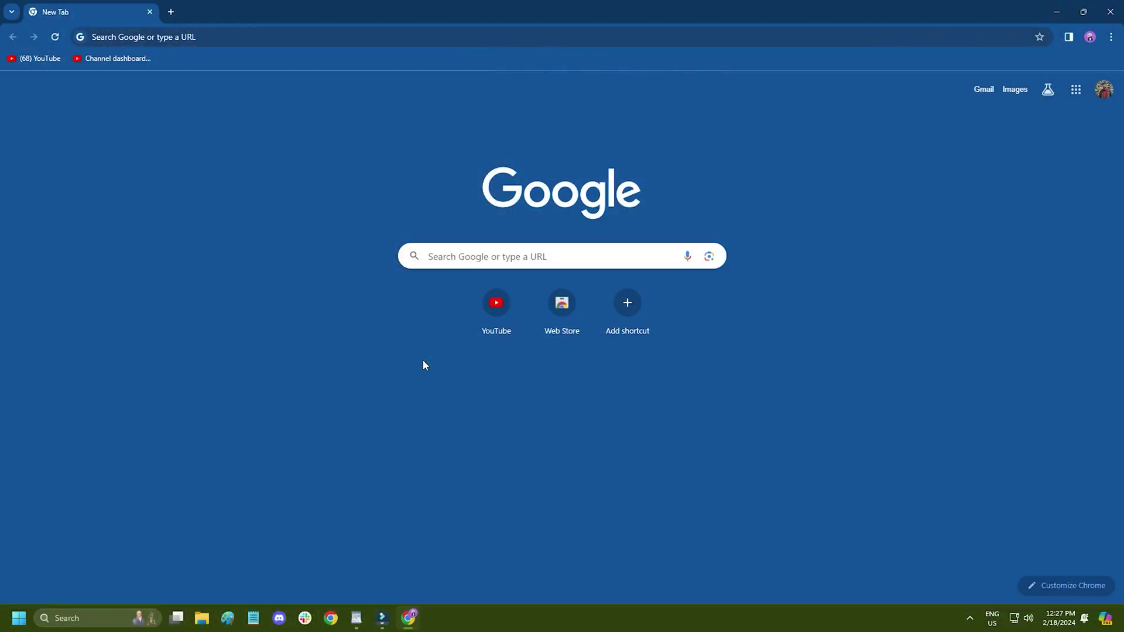
Step: Enter status.roblox.com in the Chrome address bar
click(161, 36)
text(status)
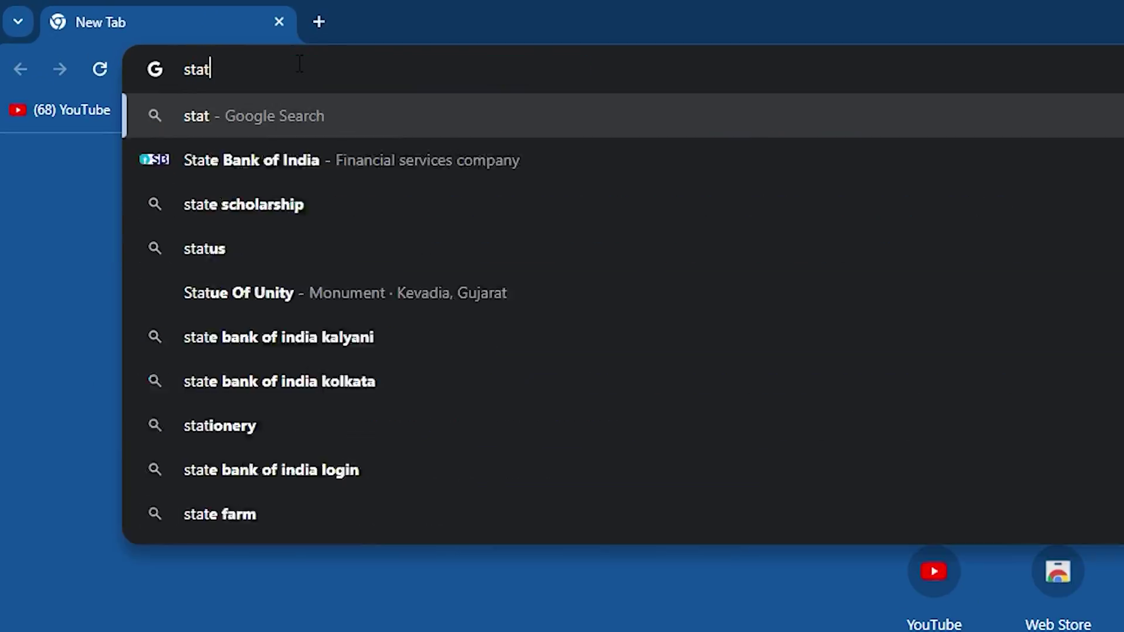
text(.roblox.com)
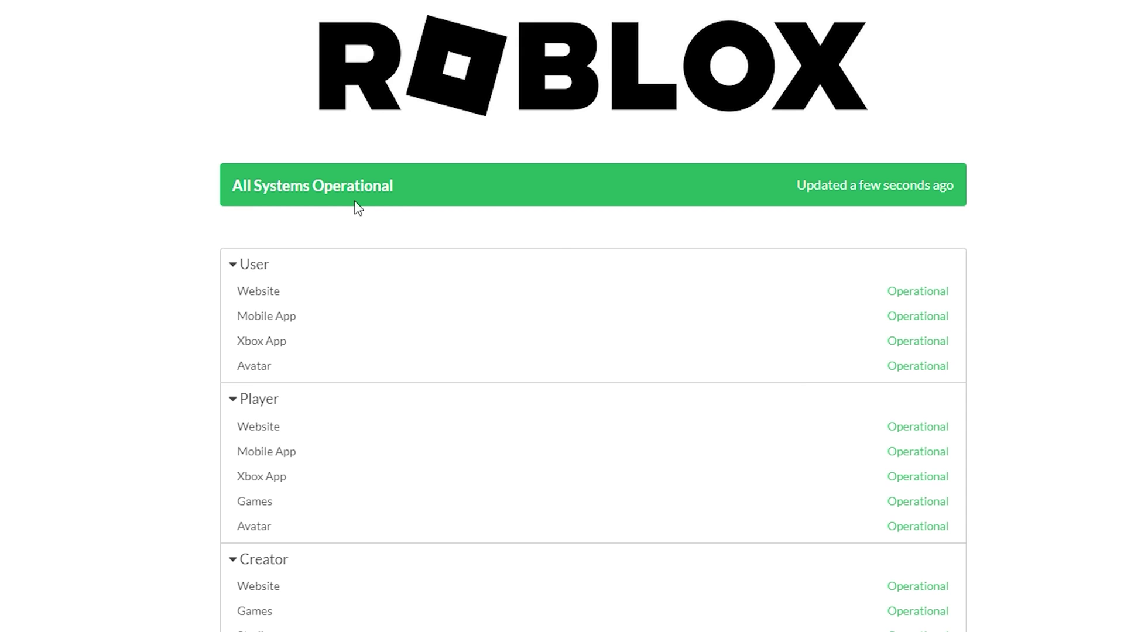
scroll(909, 353, down, 4)
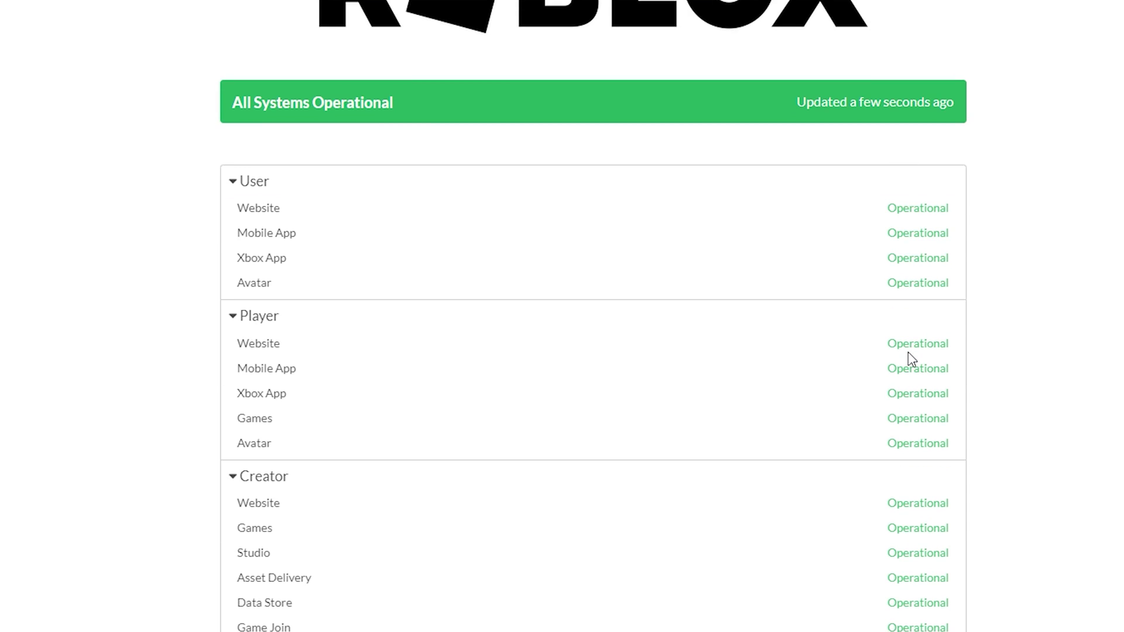
scroll(908, 352, down, 5)
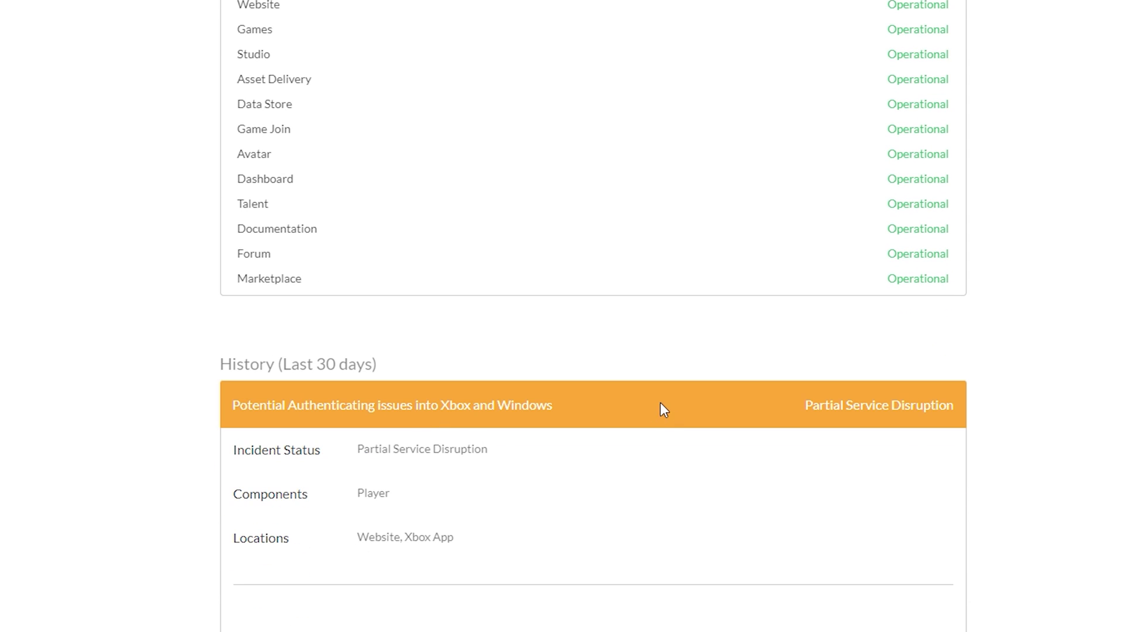
scroll(660, 404, up, 6)
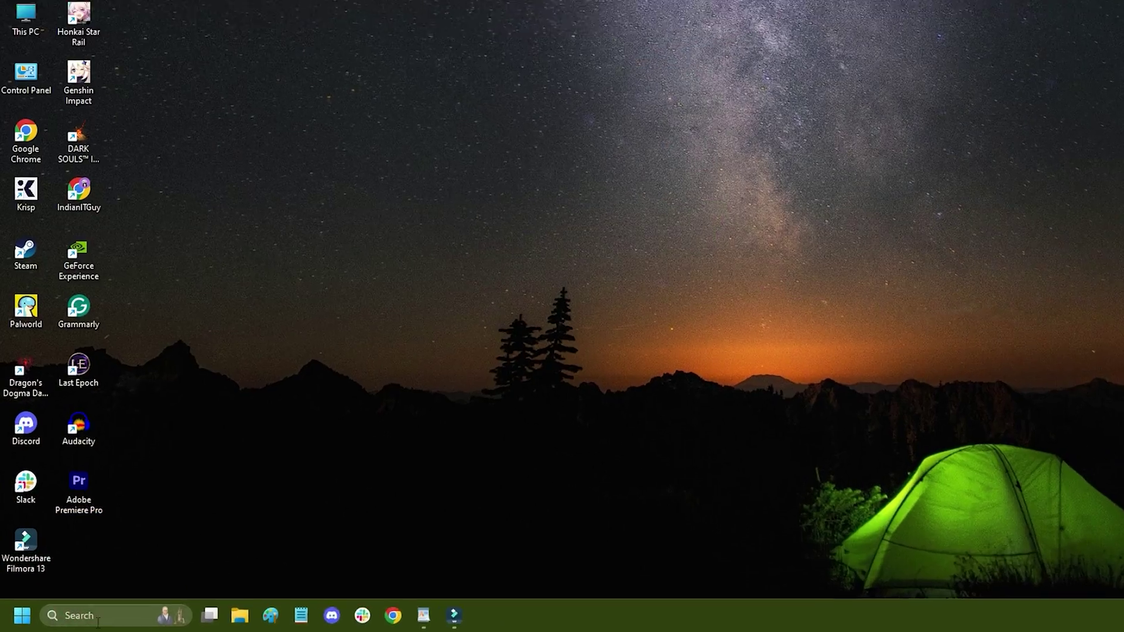
Step: Search for cmd and launch Command Prompt as administrator
click(82, 615)
text(c)
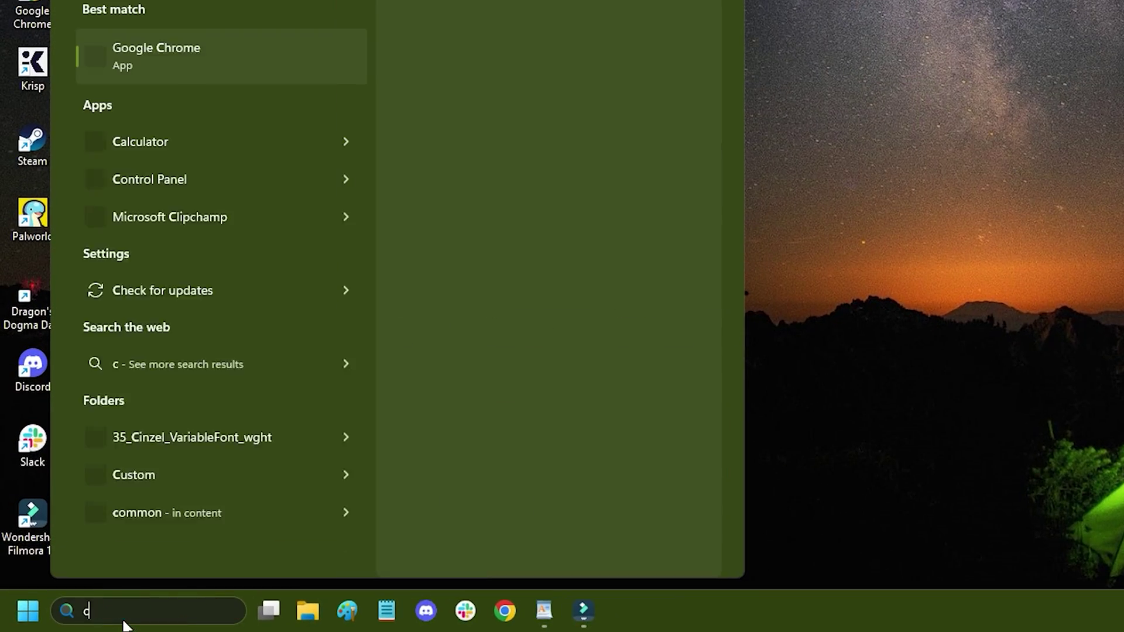
text(md)
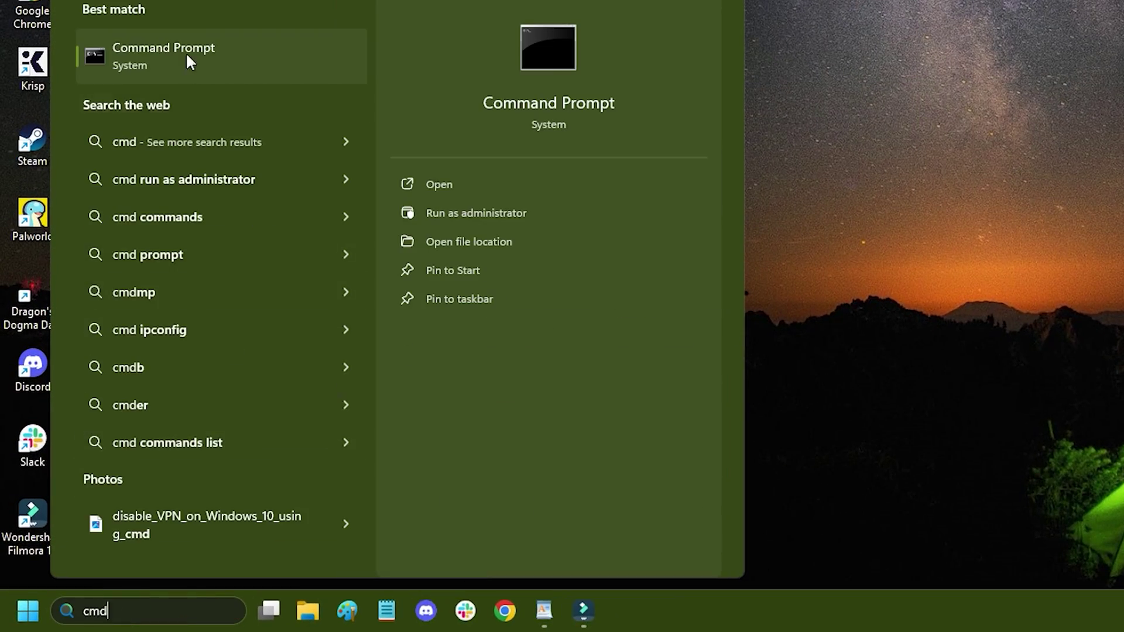
right_click(187, 50)
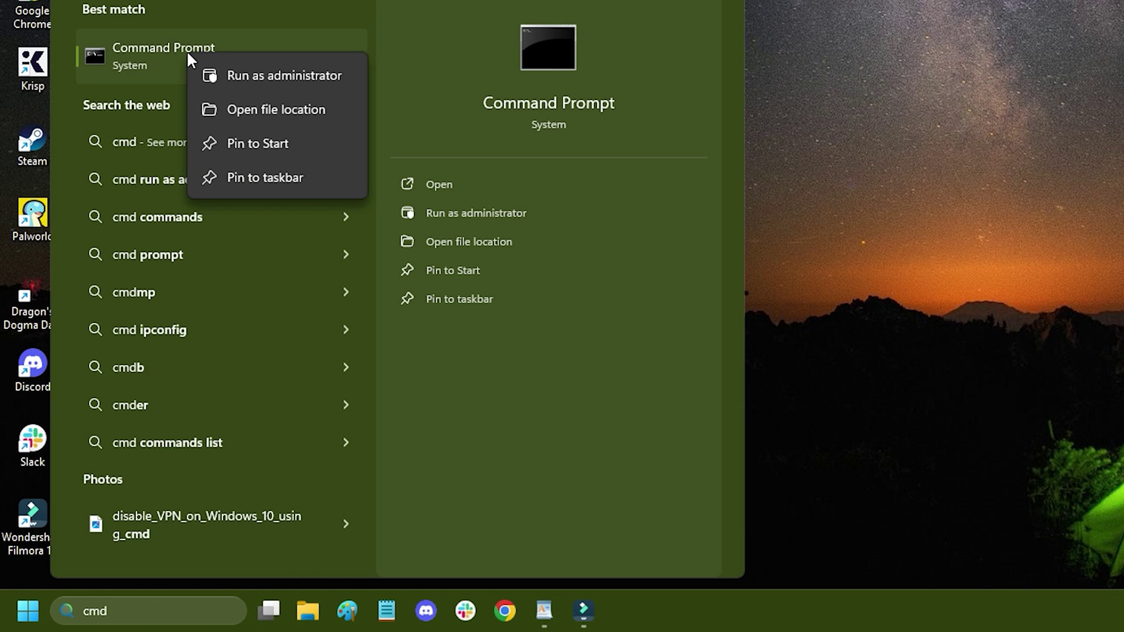
click(283, 78)
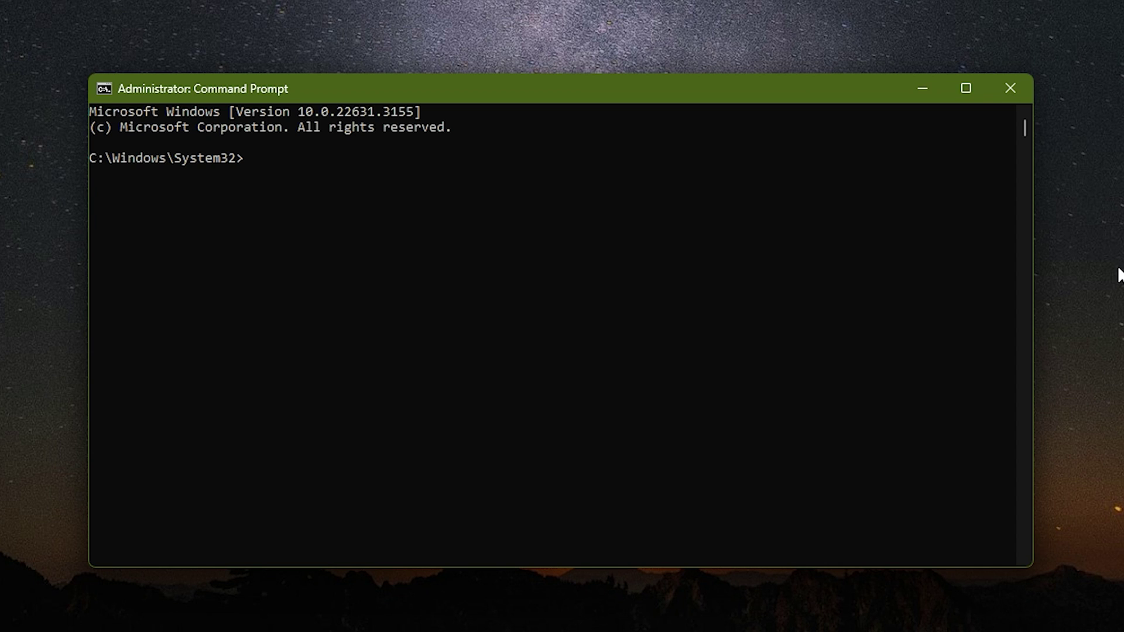
Step: Flush DNS, then release and renew the IP addresses with ipconfig commands
text(ipconfig)
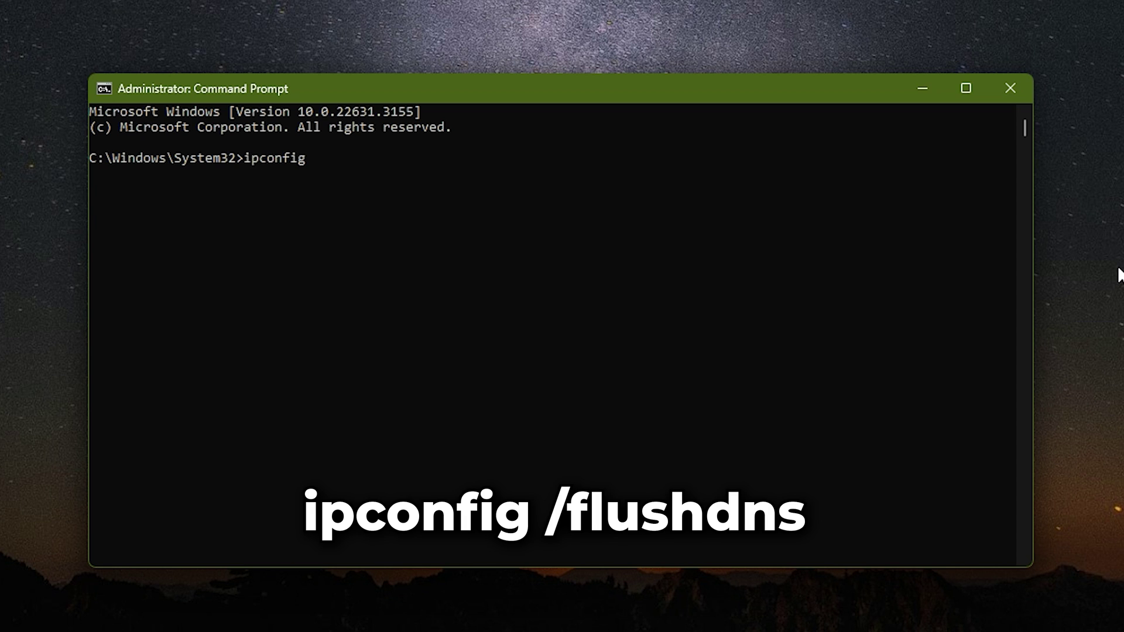
text( /flusdns)
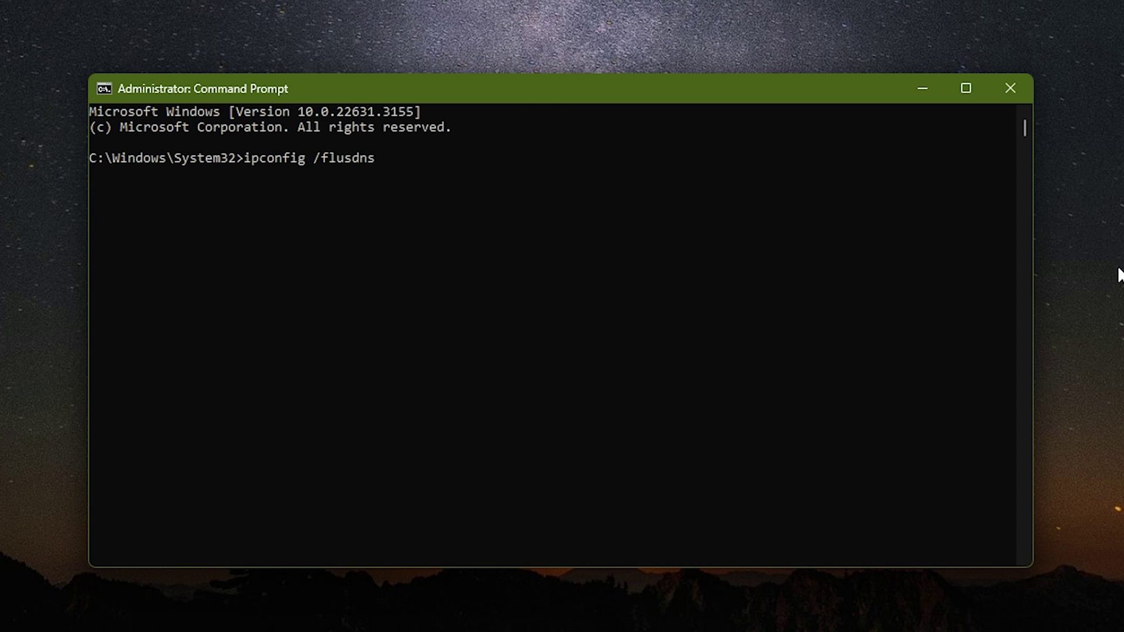
key(Return)
scroll(943, 345, down, 9)
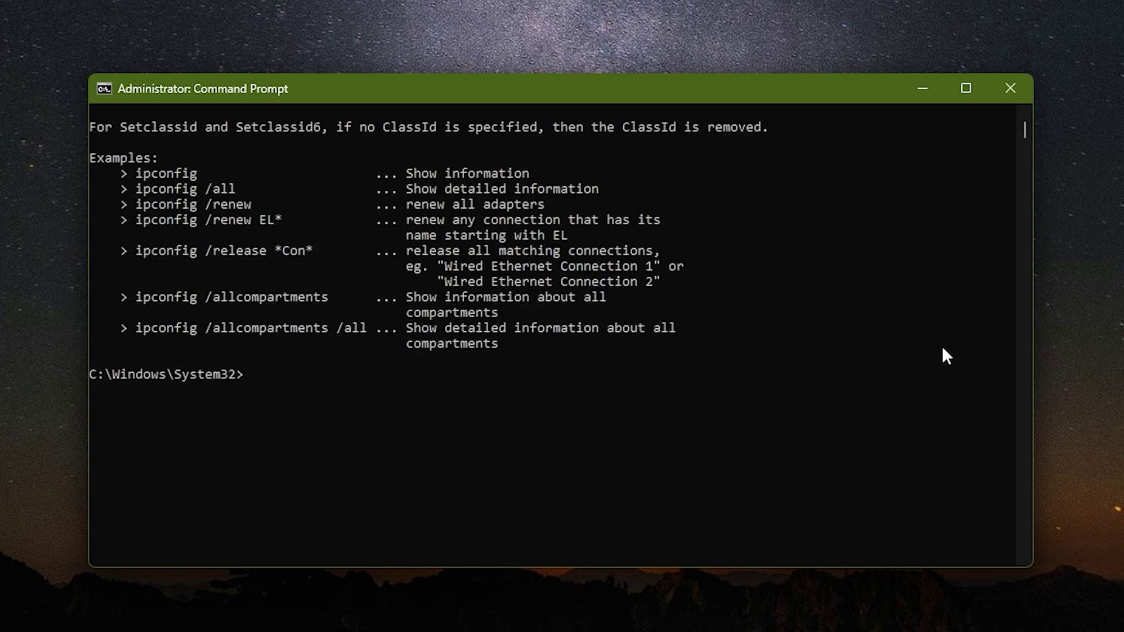
text(ipconfig)
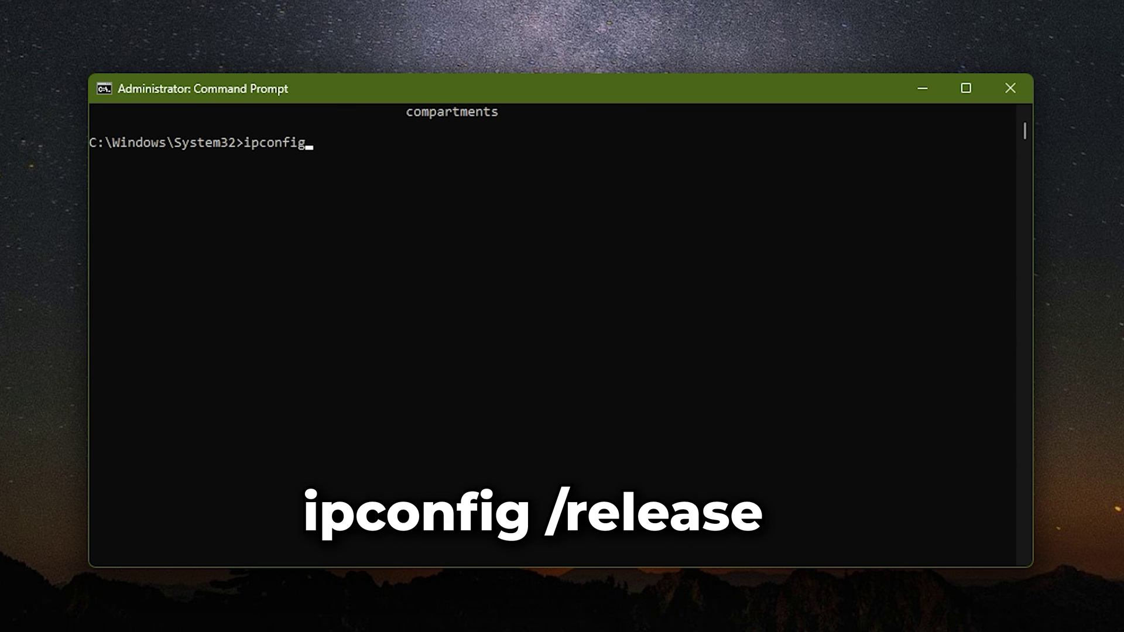
text( /release)
key(Return)
scroll(622, 424, down, 6)
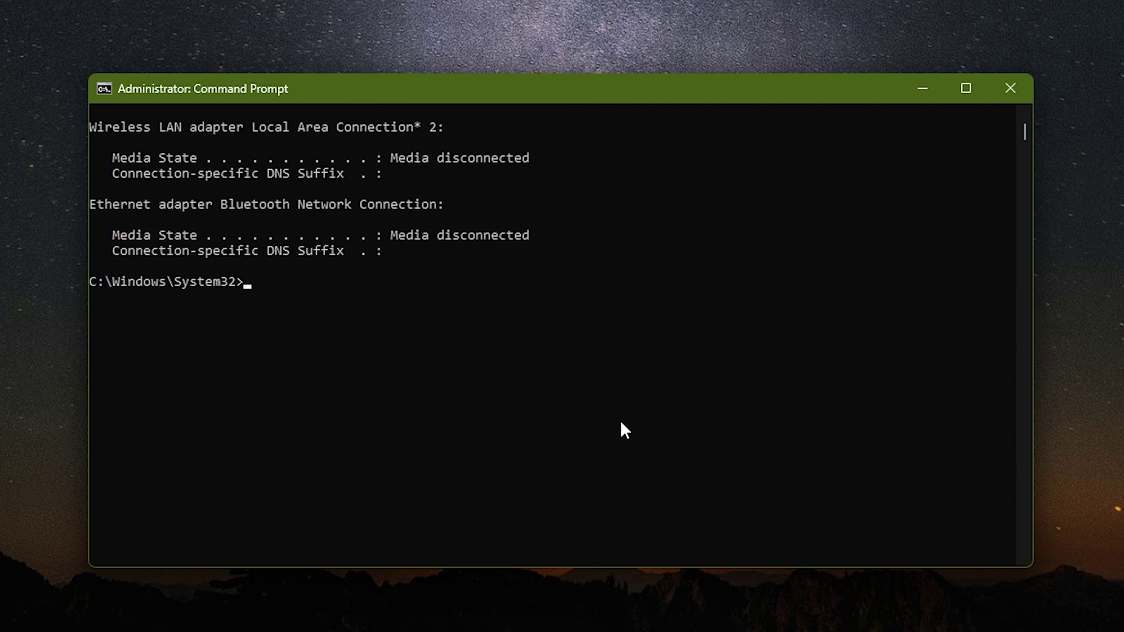
scroll(621, 423, down, 2)
text(ipconfig)
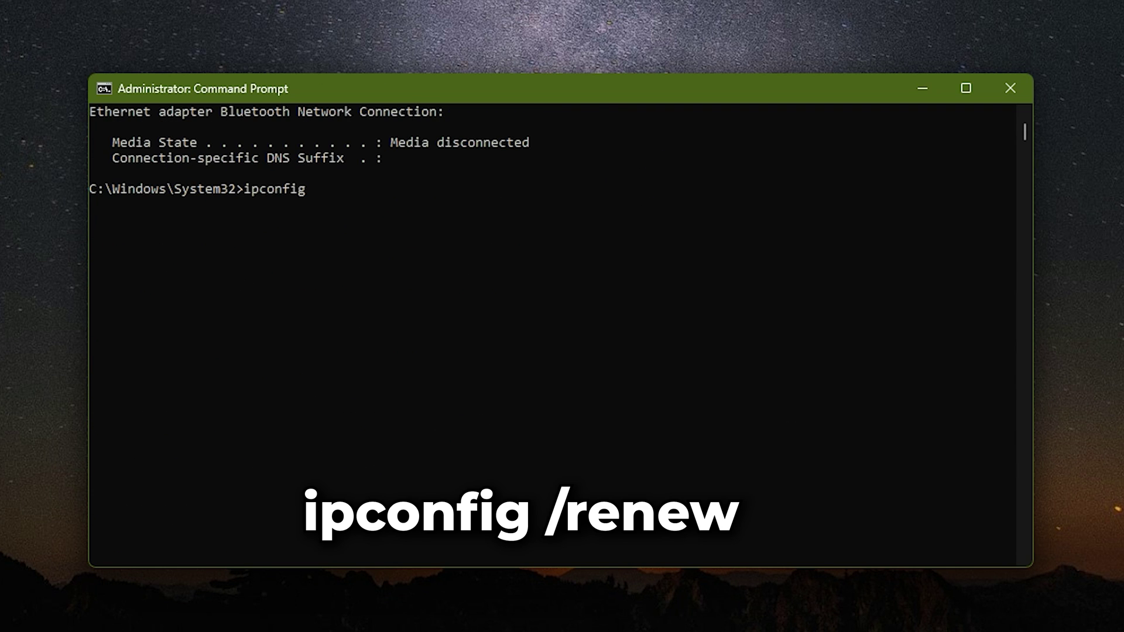
text( /renew)
key(Return)
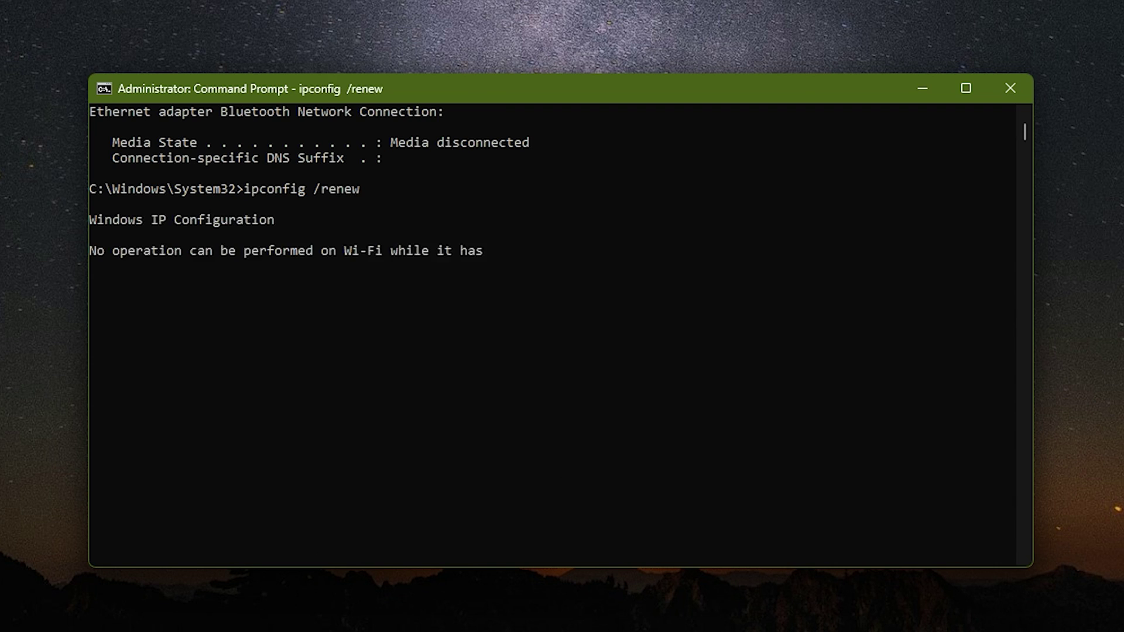
scroll(792, 413, down, 6)
Step: Reset the IP stack and Winsock catalog with netsh int ip reset and netsh winsock reset
text(n)
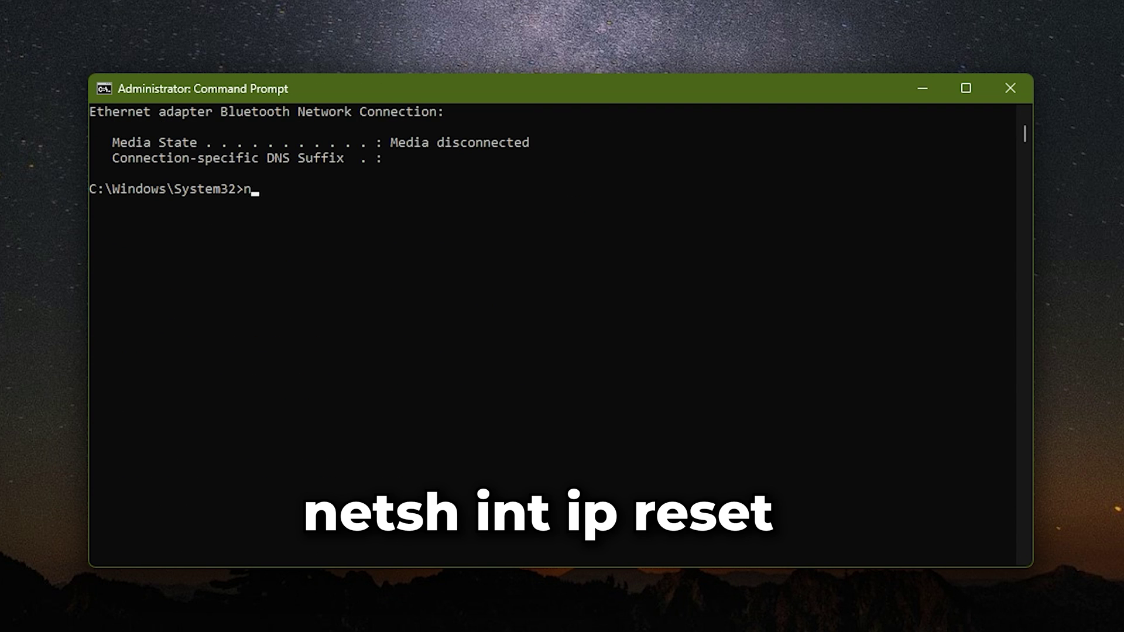
text(etsh int ip reset)
key(Return)
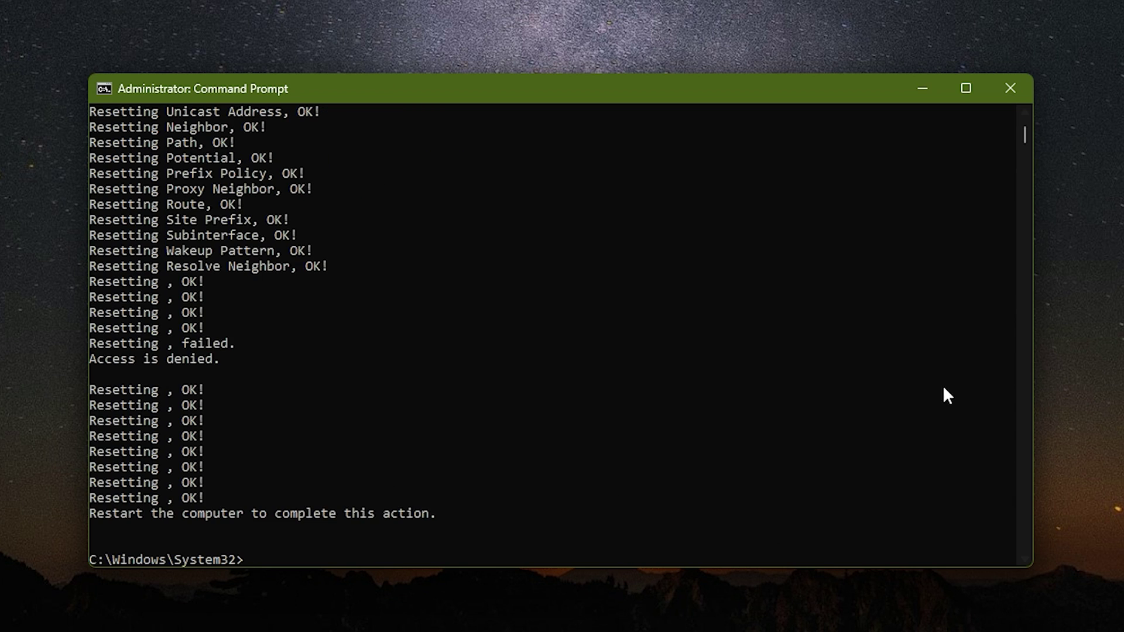
scroll(922, 404, down, 8)
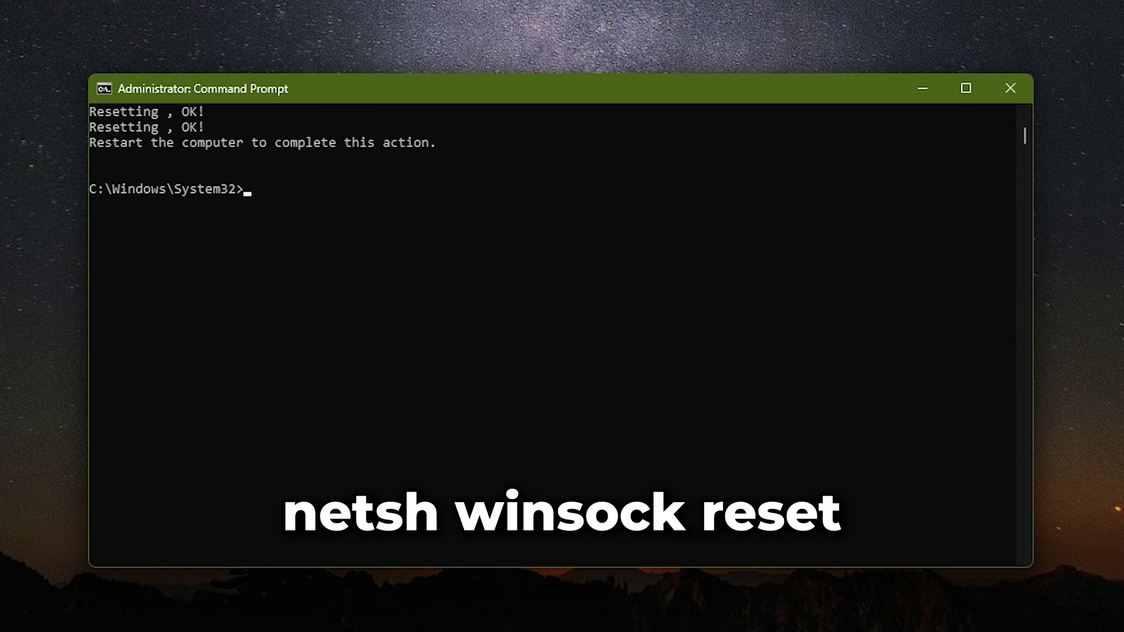
text(netsh winsock reset)
key(Return)
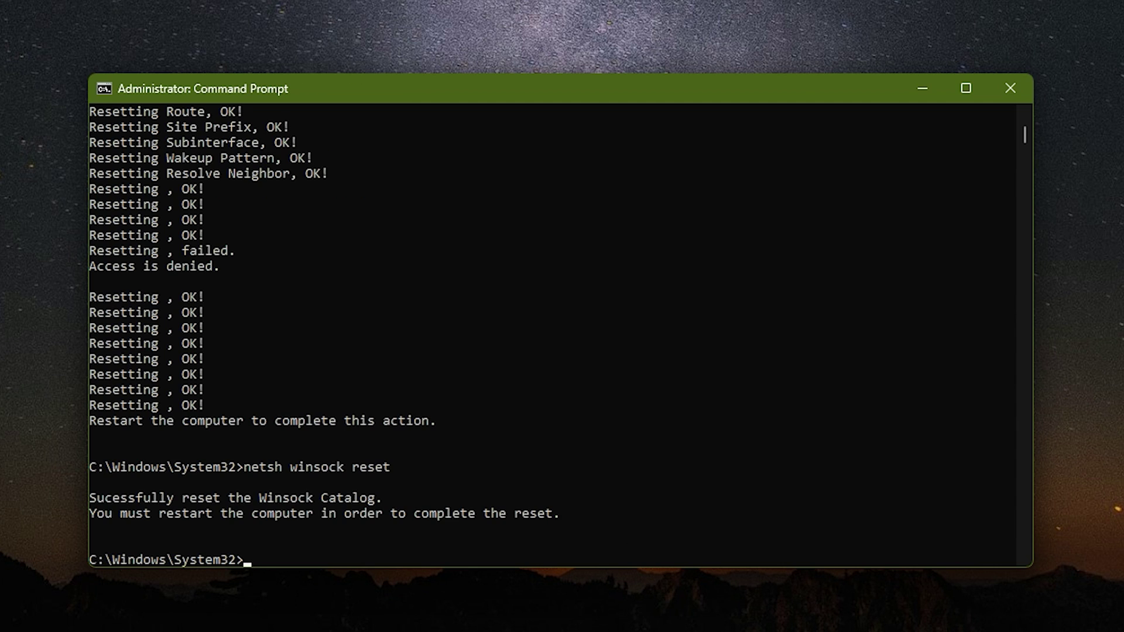
scroll(863, 527, down, 5)
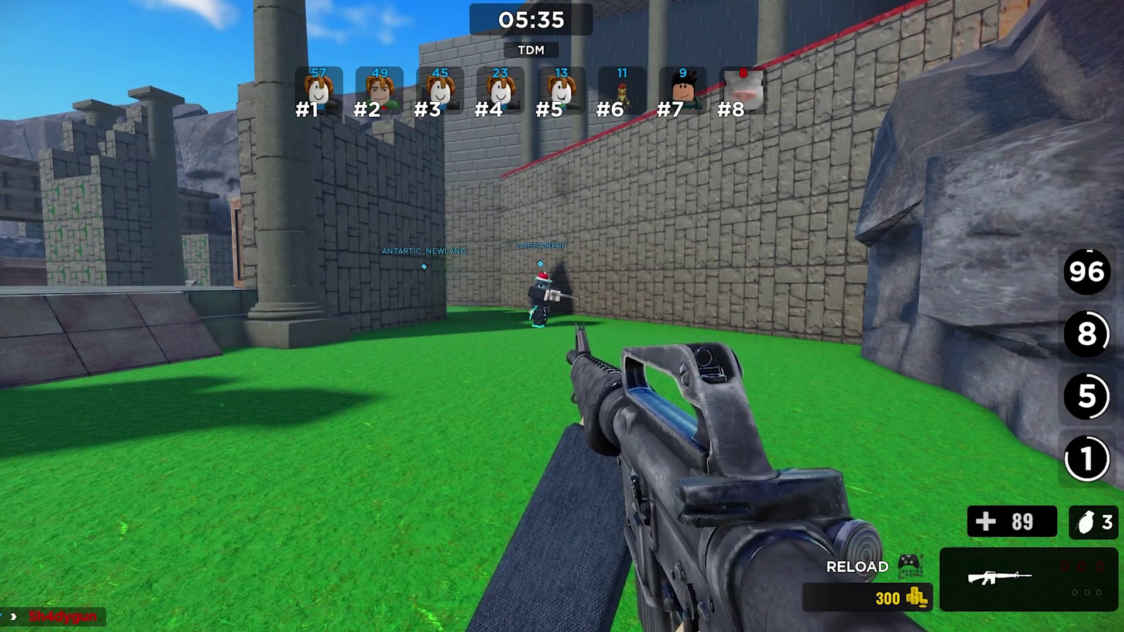
key(w)
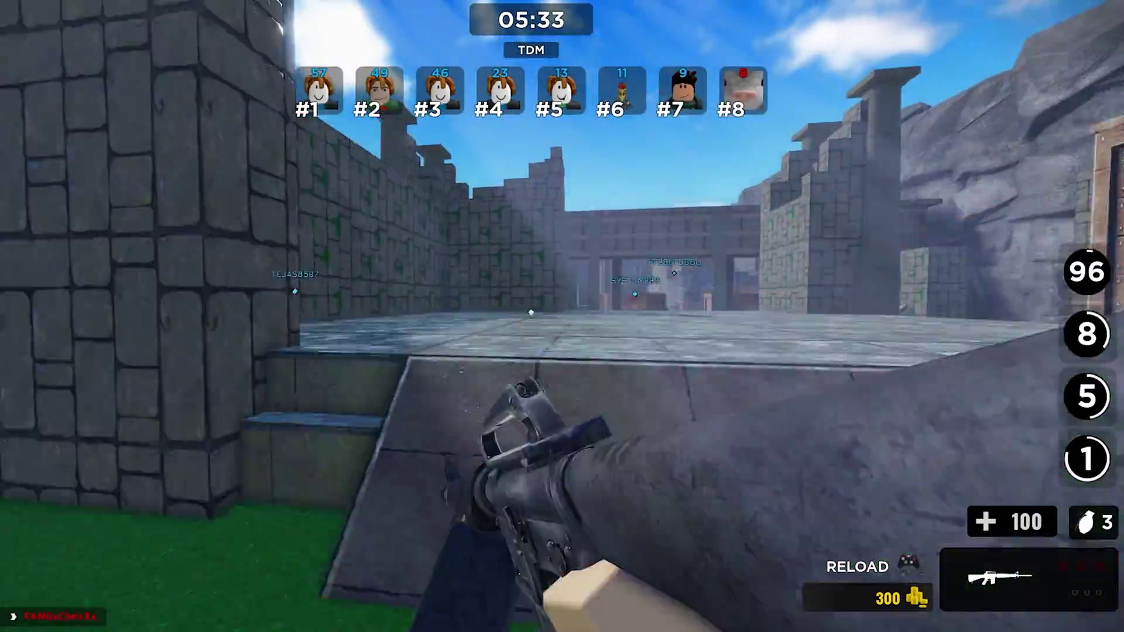
key(w)
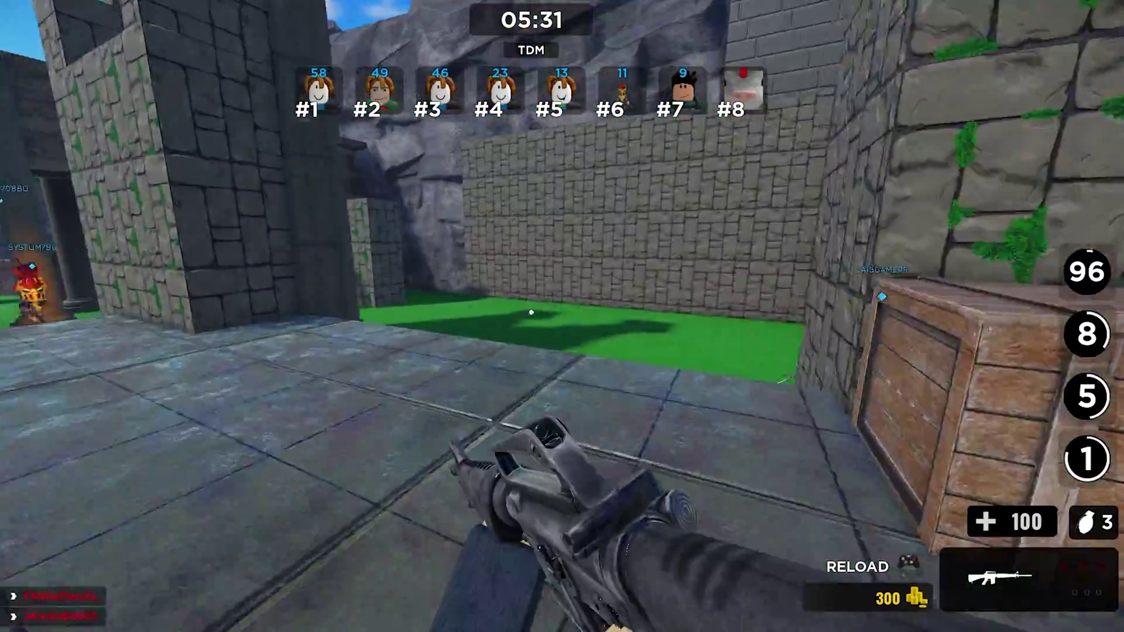
key(w)
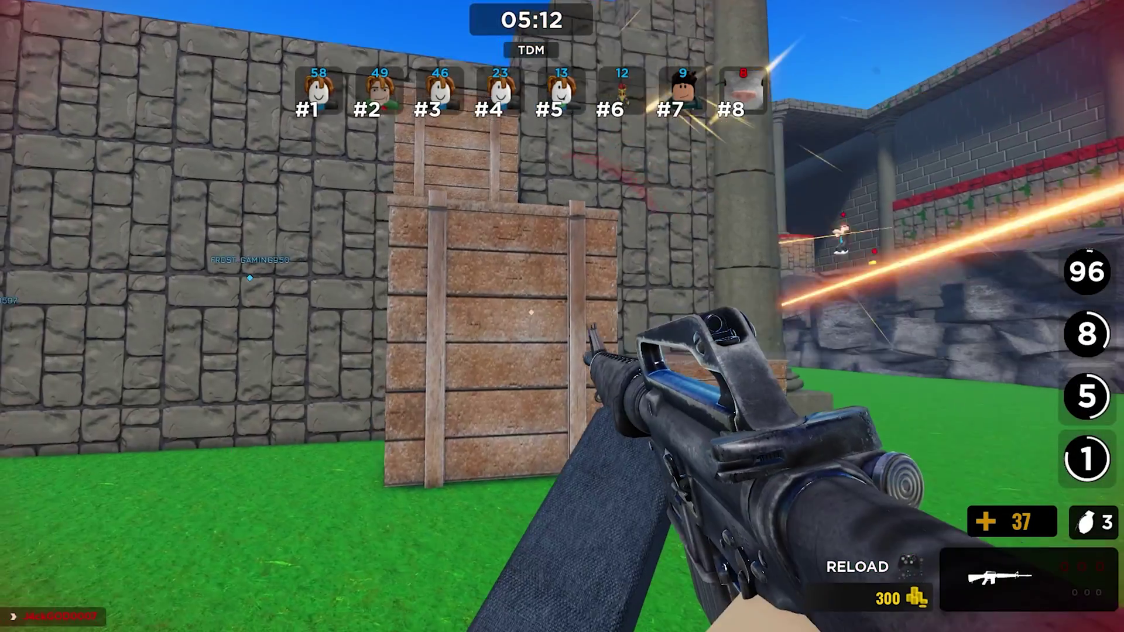
key(w)
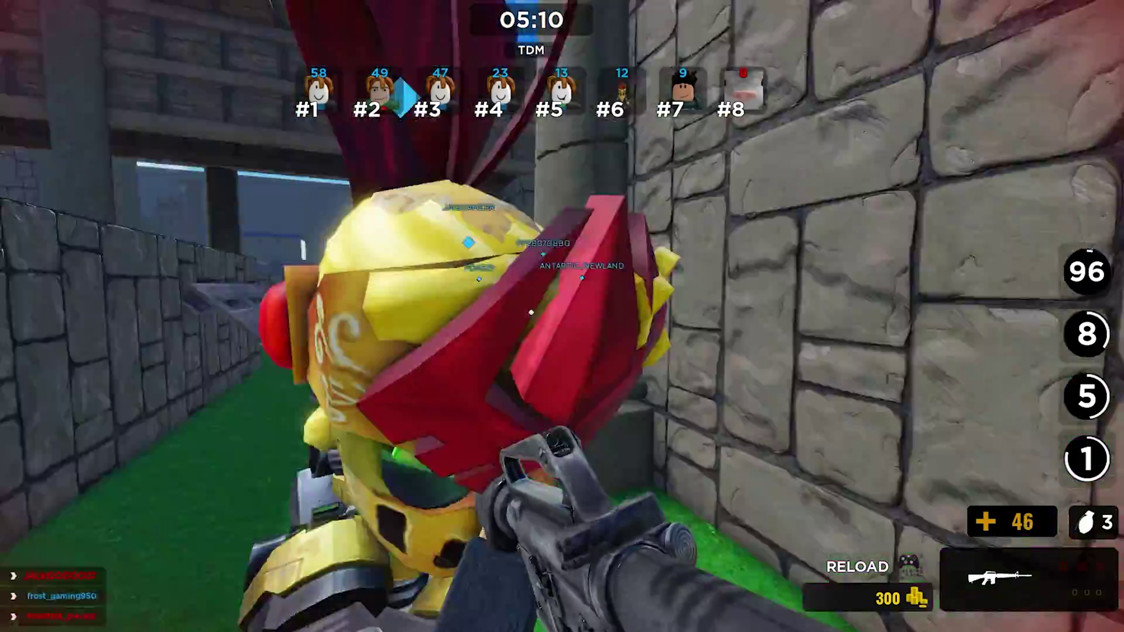
key(w)
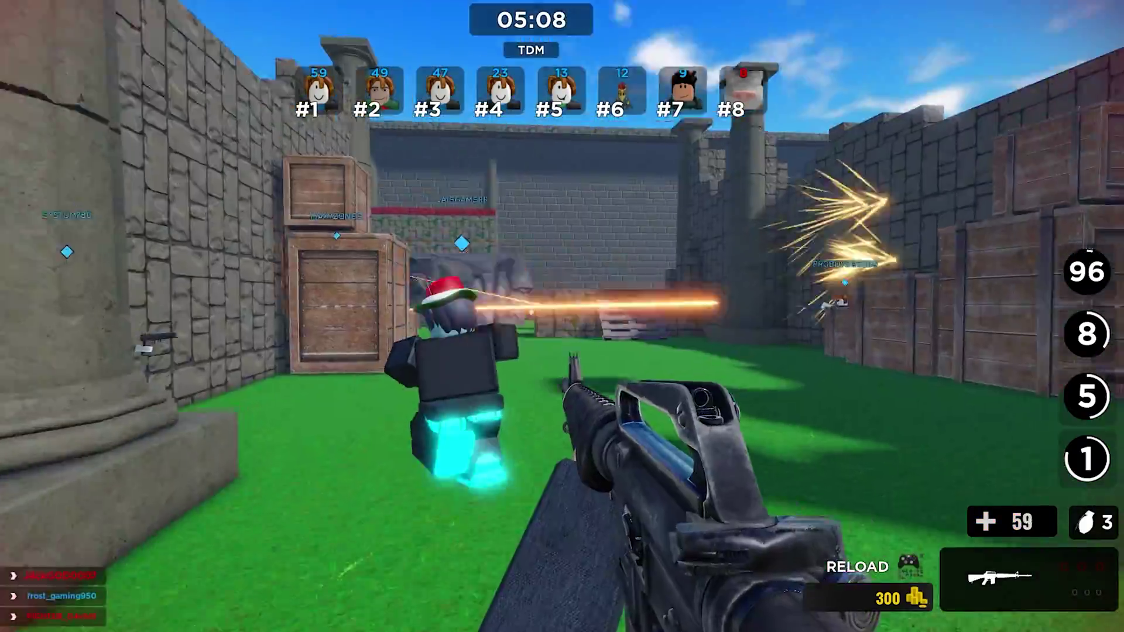
right_click(531, 312)
key(w)
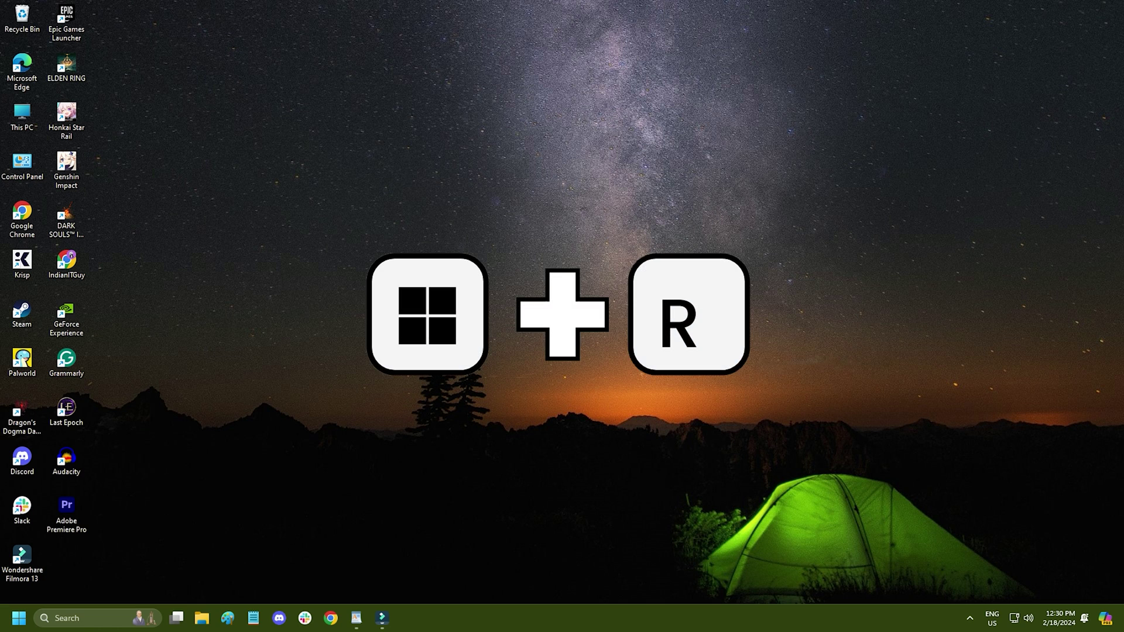
Step: Open Network Connections by running ncpa.cpl from the Run box
key(super+r)
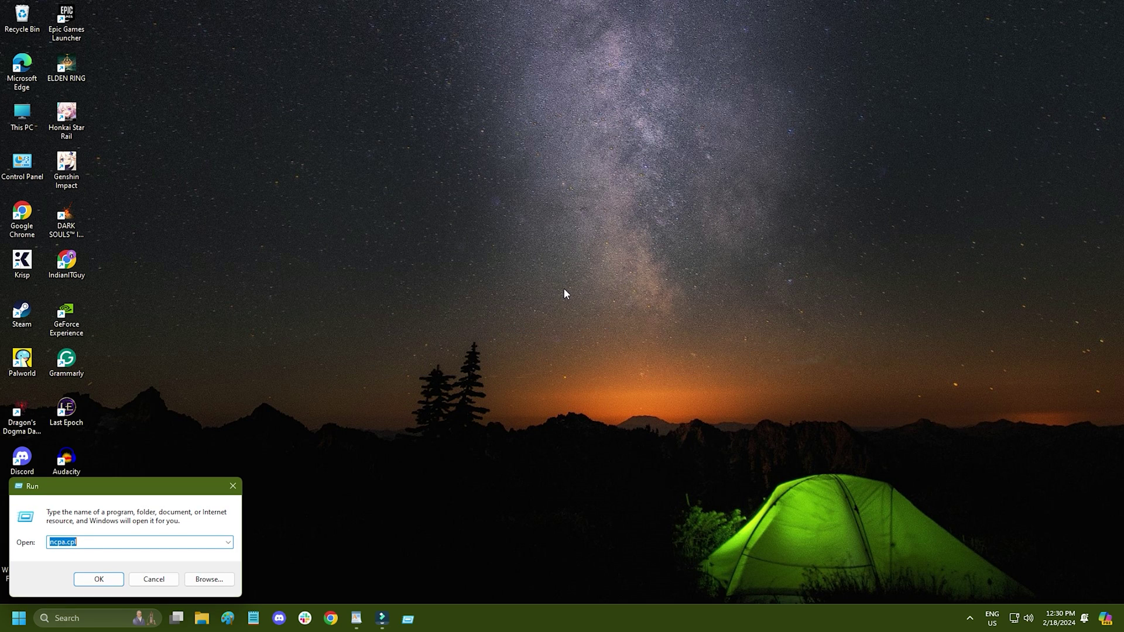
text(ncpa.)
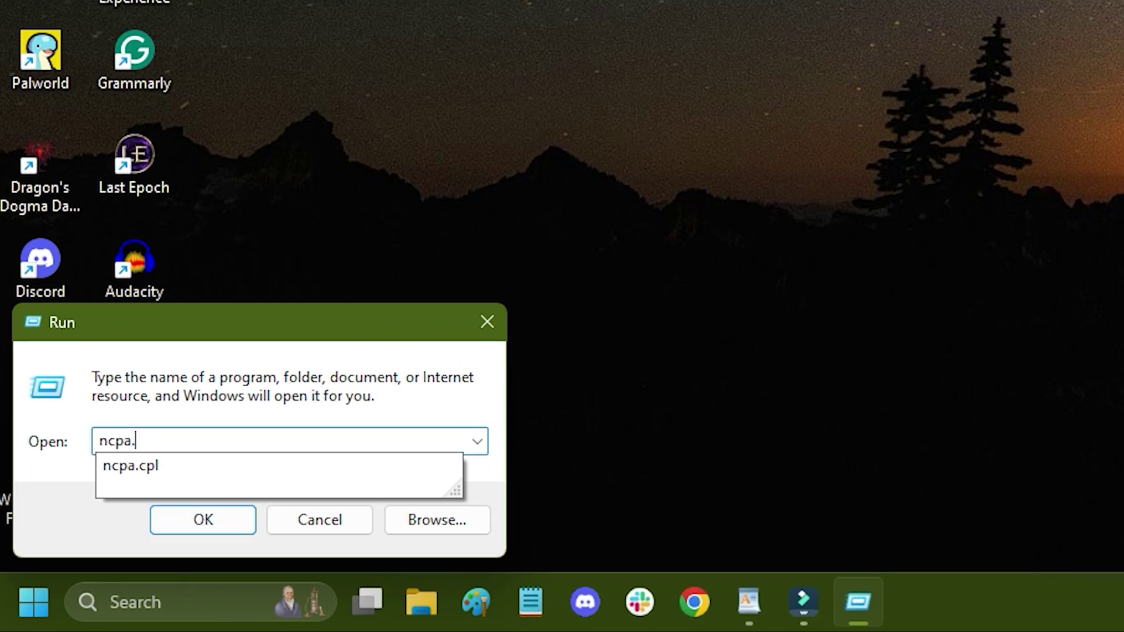
text(cpl)
key(Return)
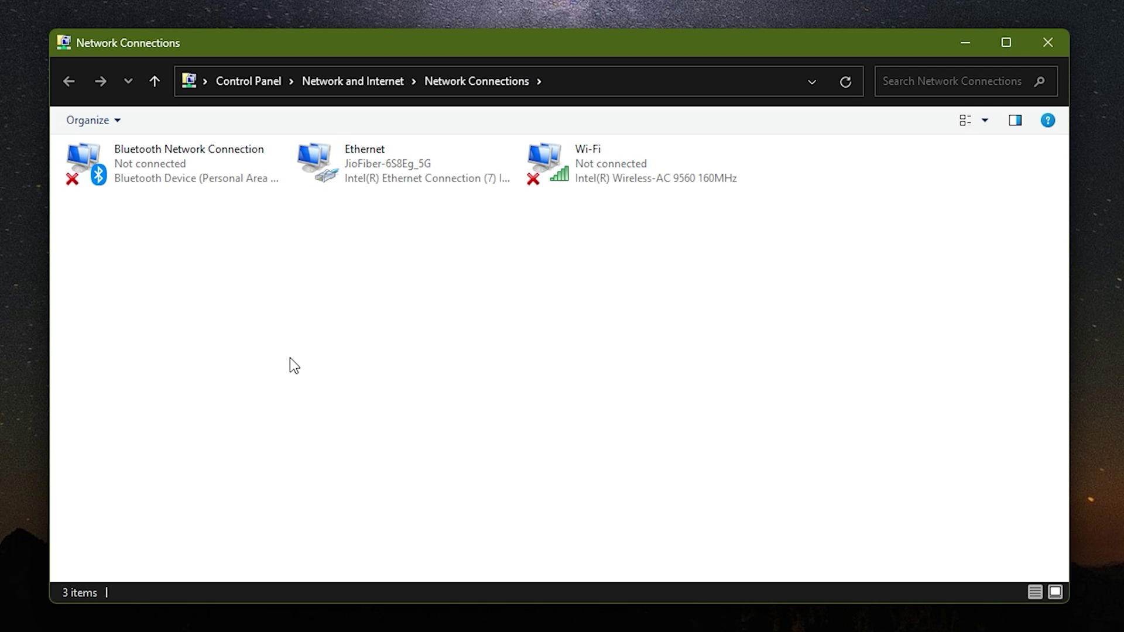
Step: Set the Ethernet adapter's IPv4 DNS servers to 8.8.8.8 and 8.8.4.4 and save
right_click(454, 169)
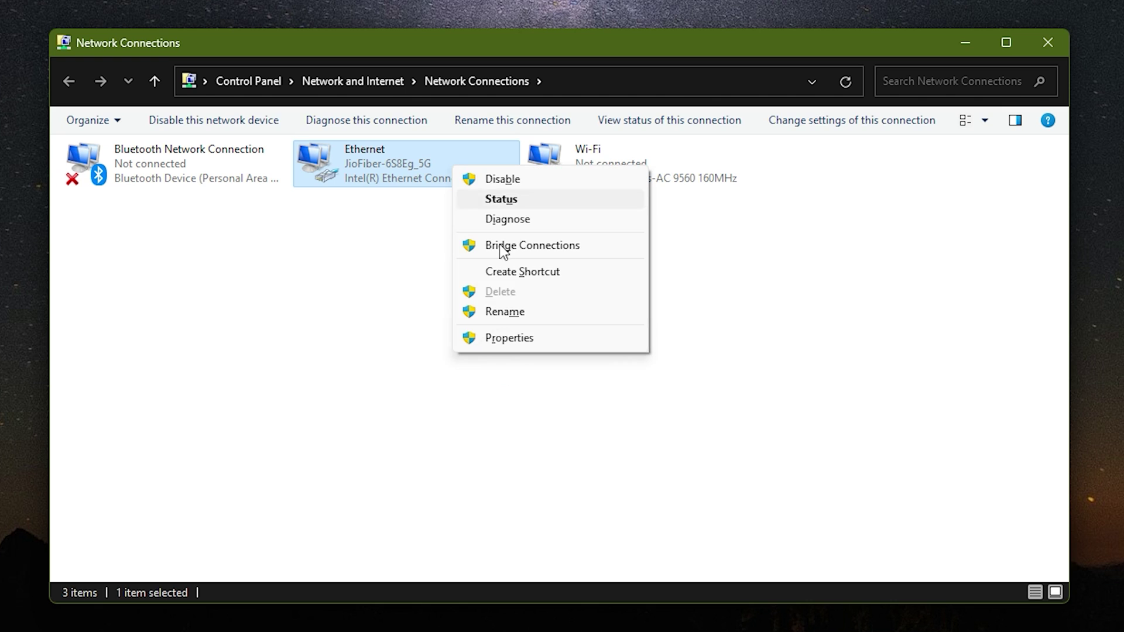
click(539, 338)
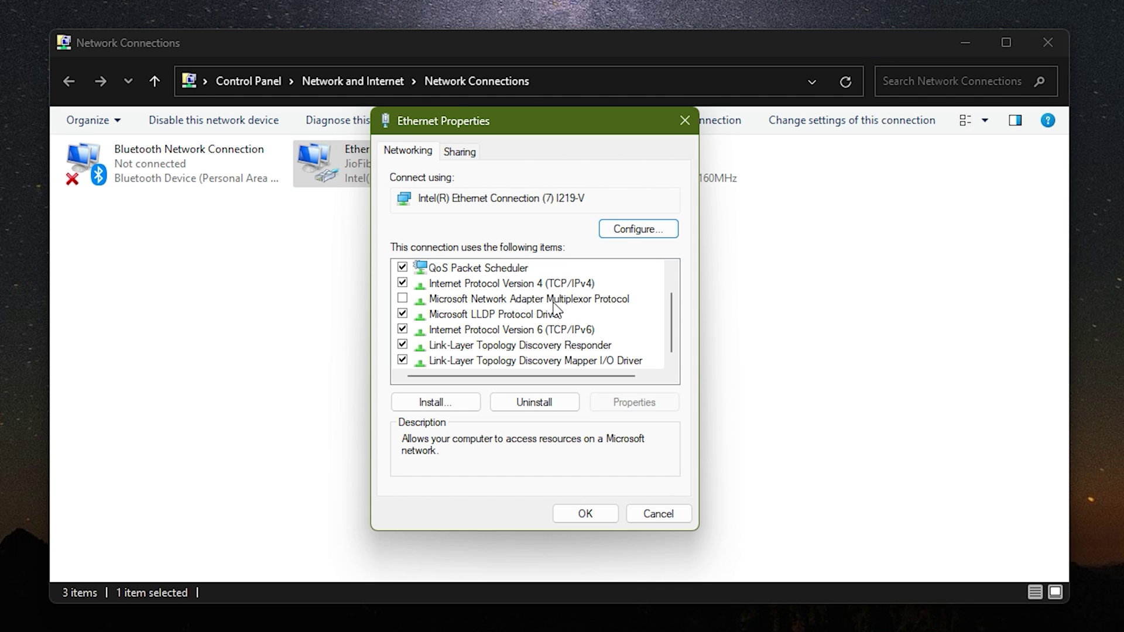
click(504, 285)
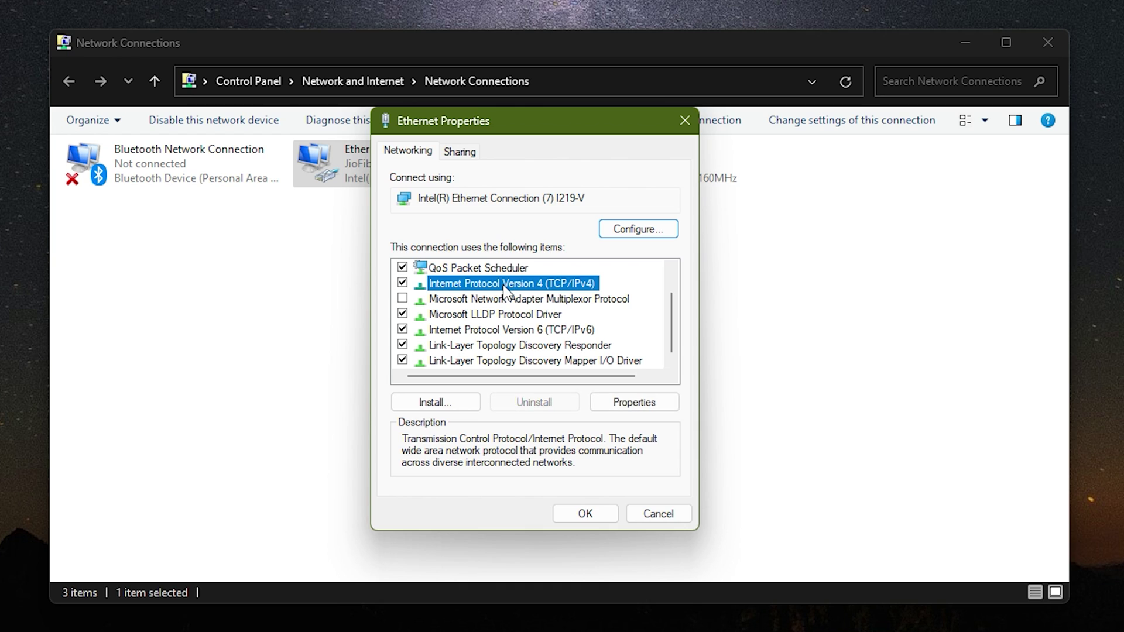
click(655, 402)
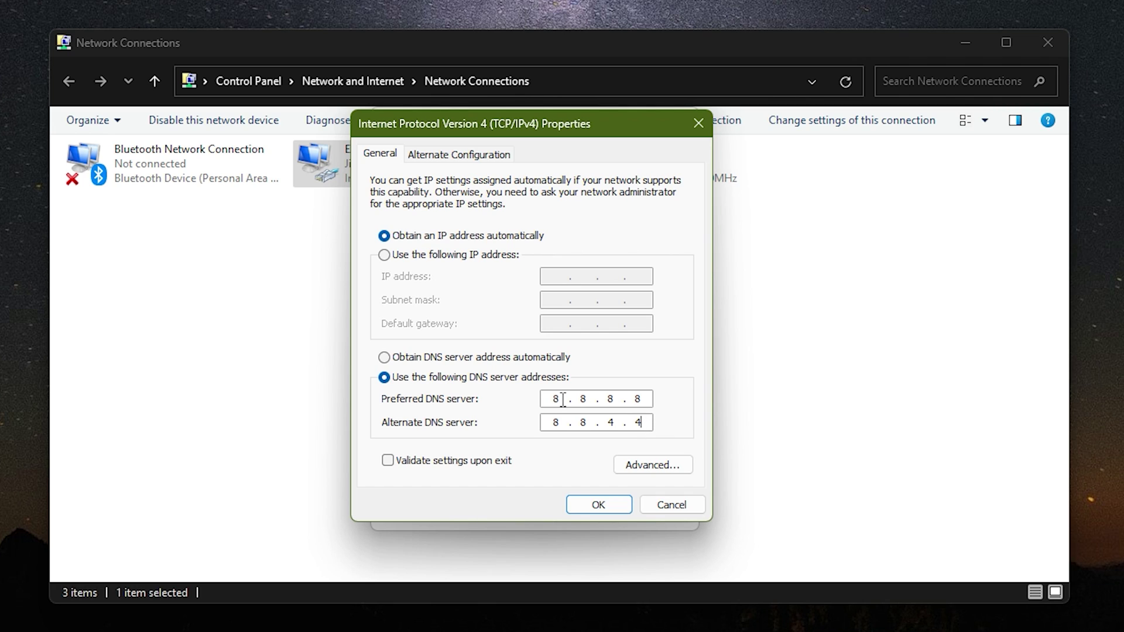
drag(563, 400, 544, 400)
click(598, 400)
click(610, 508)
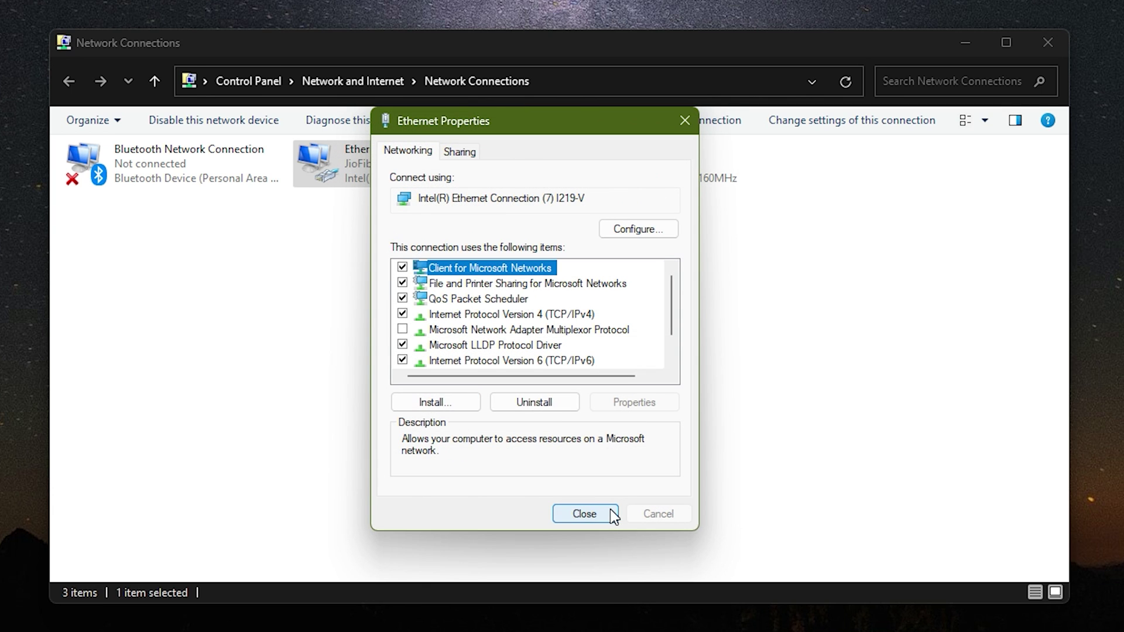
click(610, 508)
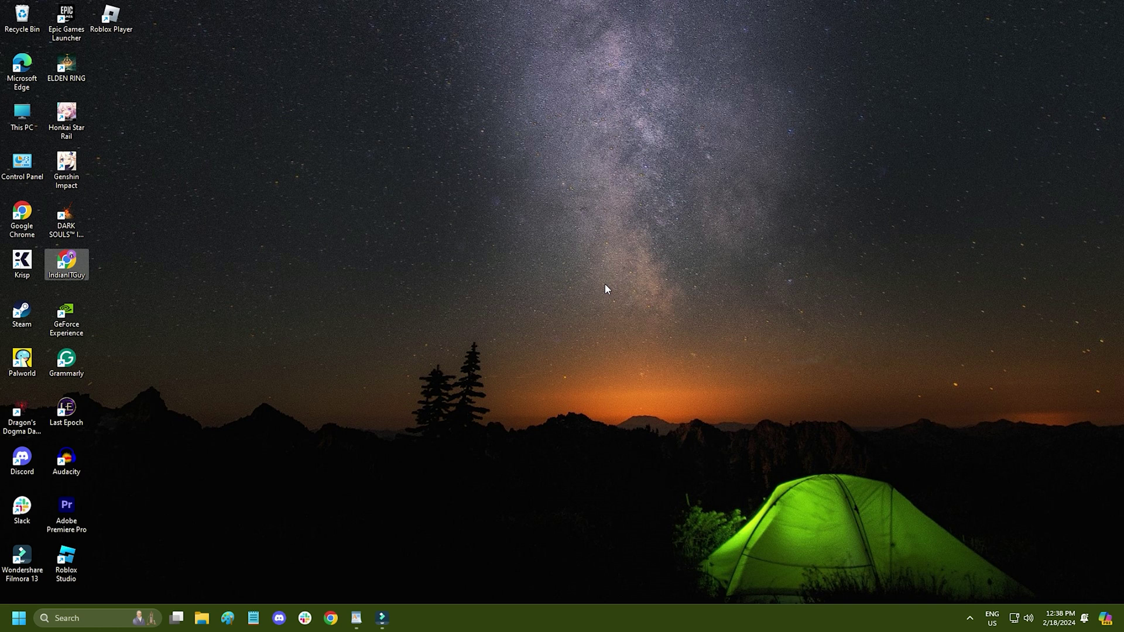
Step: Open Programs and Features by running appwiz.cpl from the Run box
key(super+r)
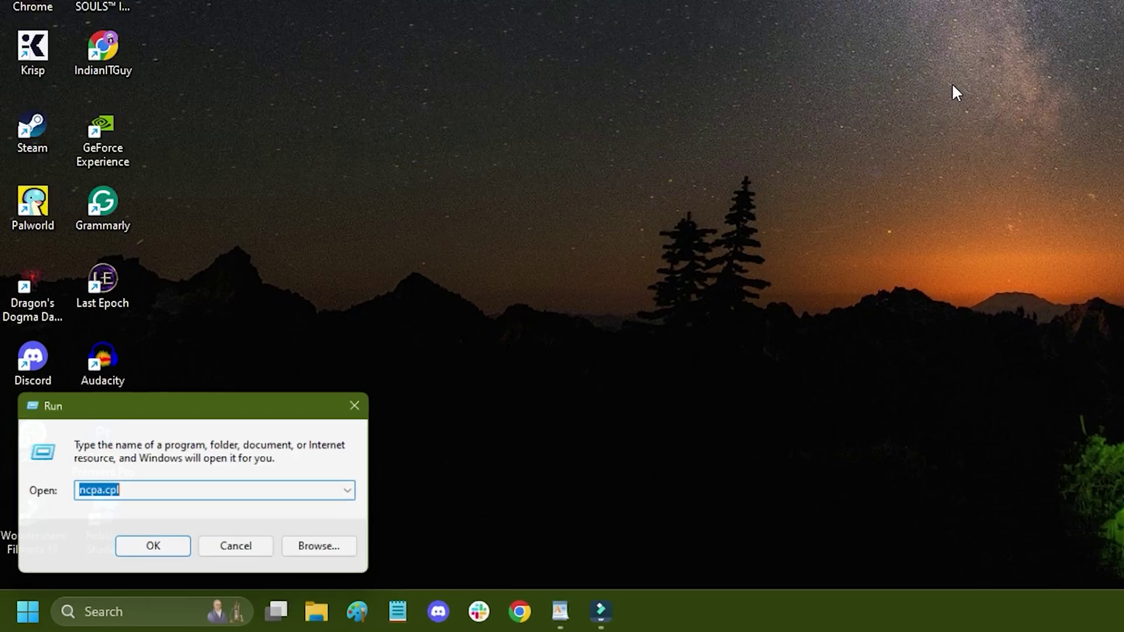
text(appwiz)
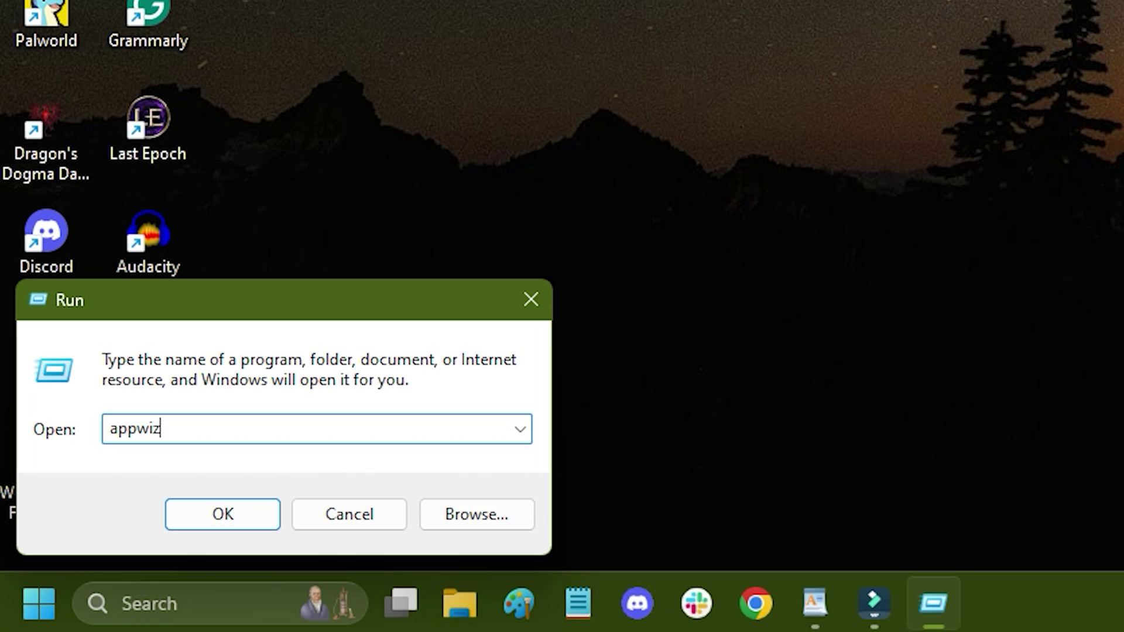
text(.cpl)
key(Return)
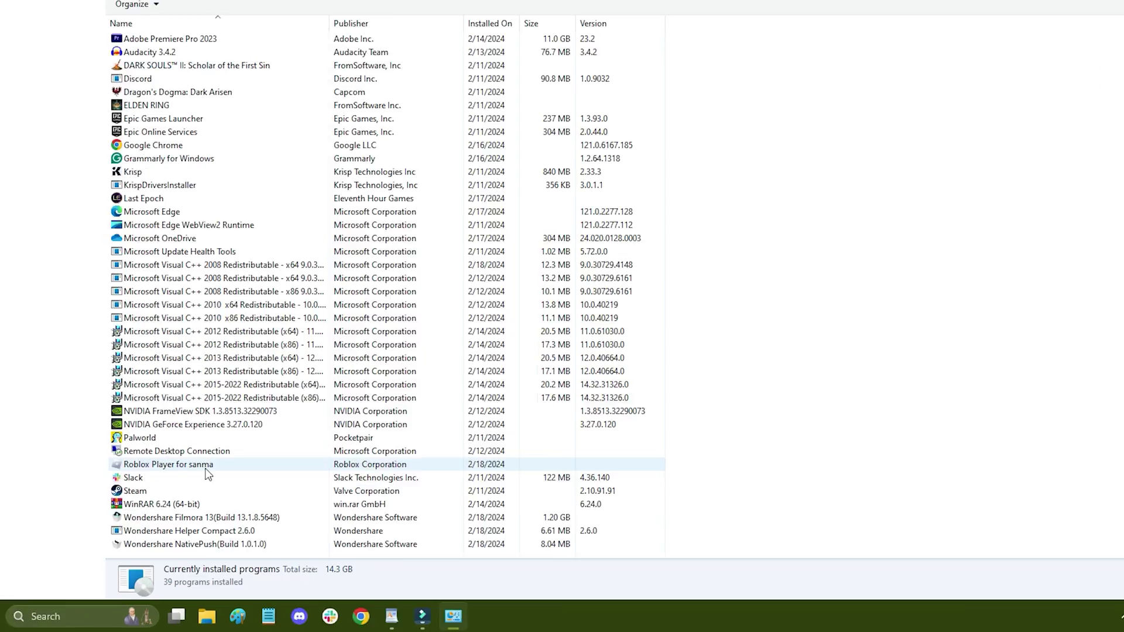
Step: Uninstall Roblox Player from the program list and acknowledge the confirmation message
click(207, 493)
right_click(257, 305)
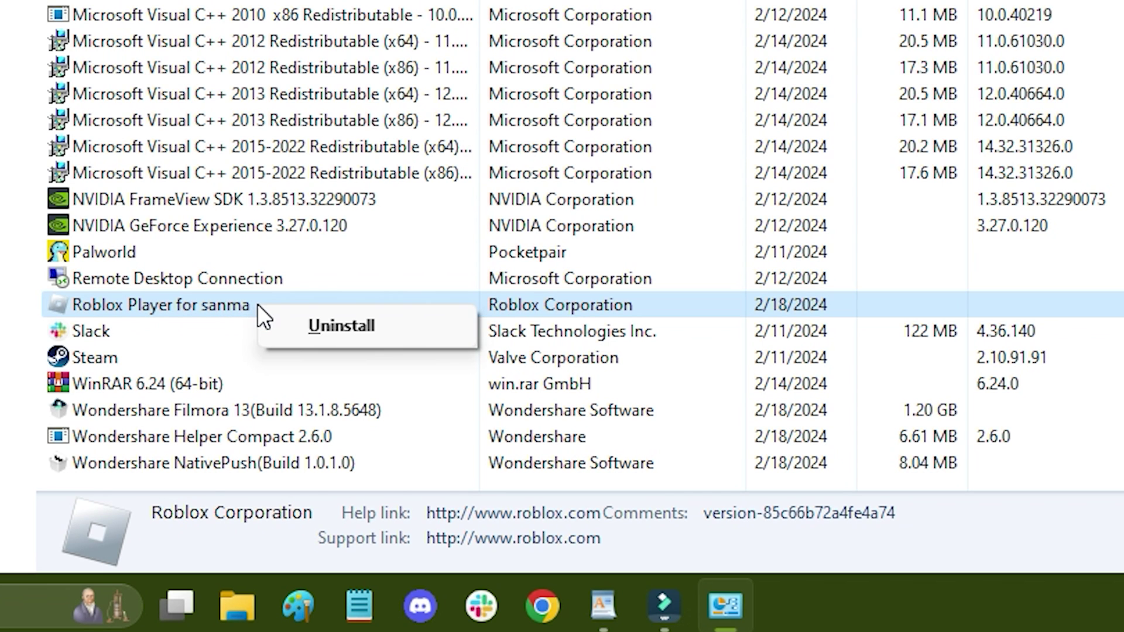
click(369, 332)
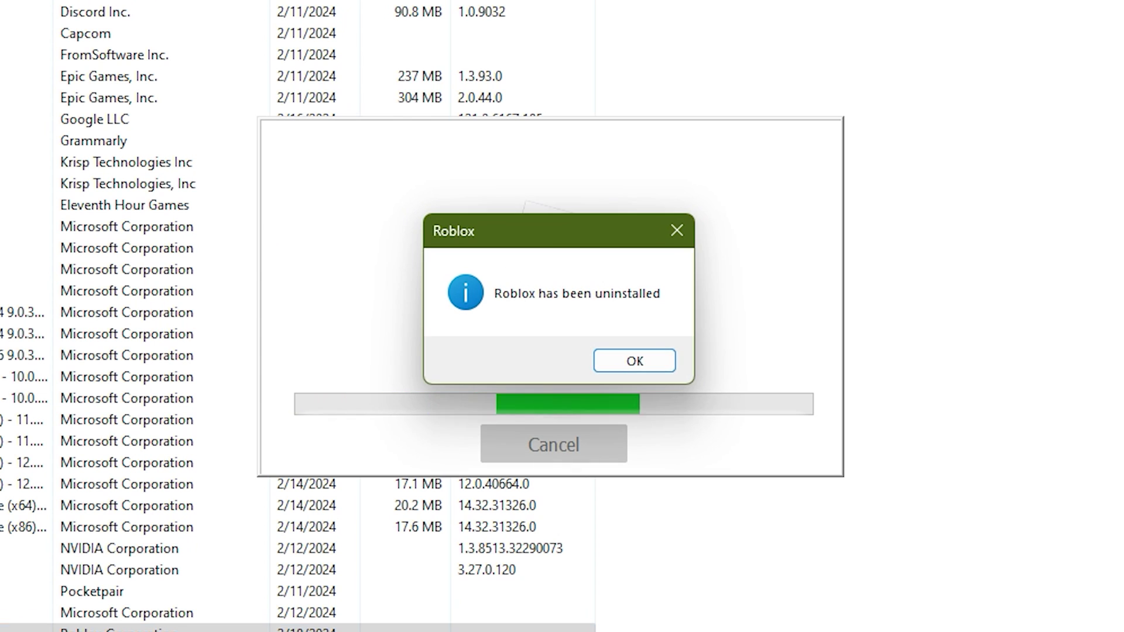
click(635, 360)
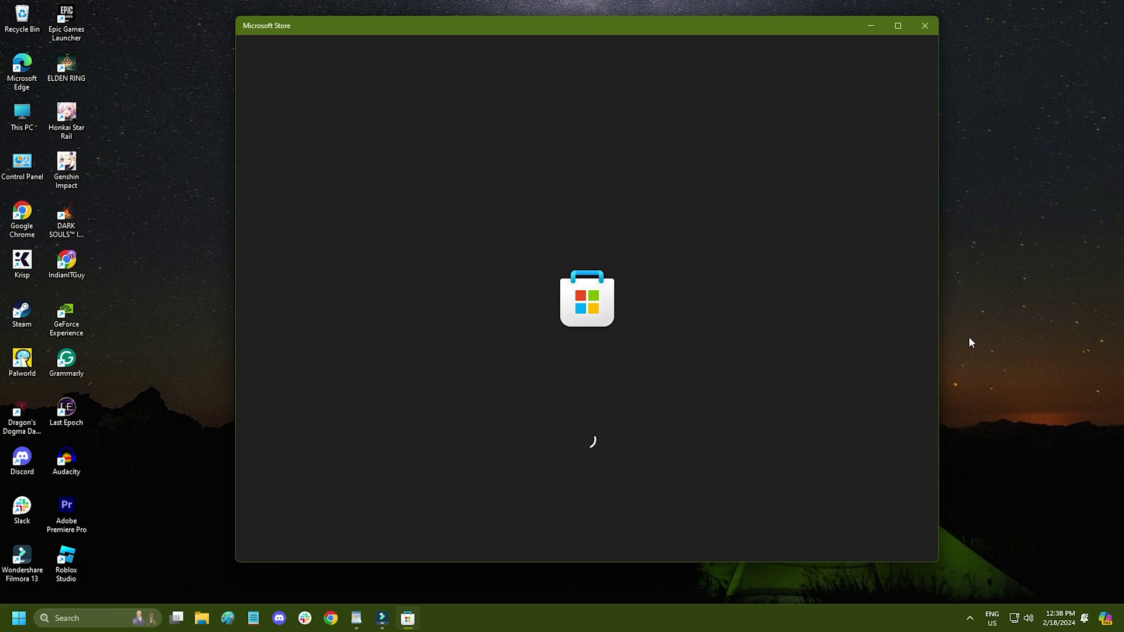
Step: Search the Store for roblox and install the Roblox app (196.1 MB)
text(r)
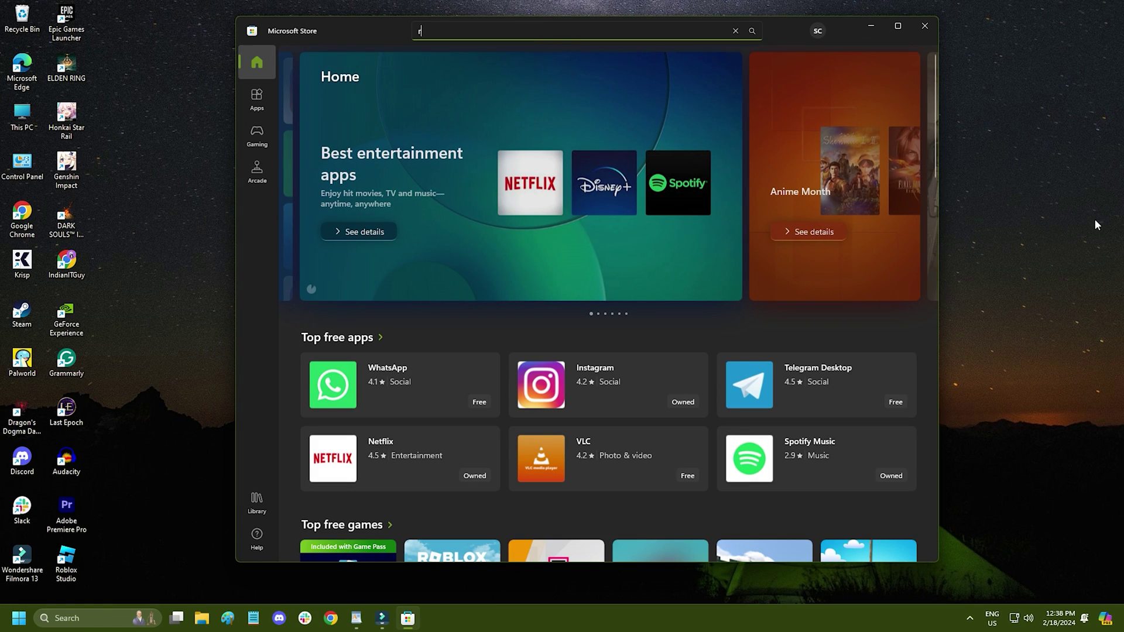
text(oblox)
key(Return)
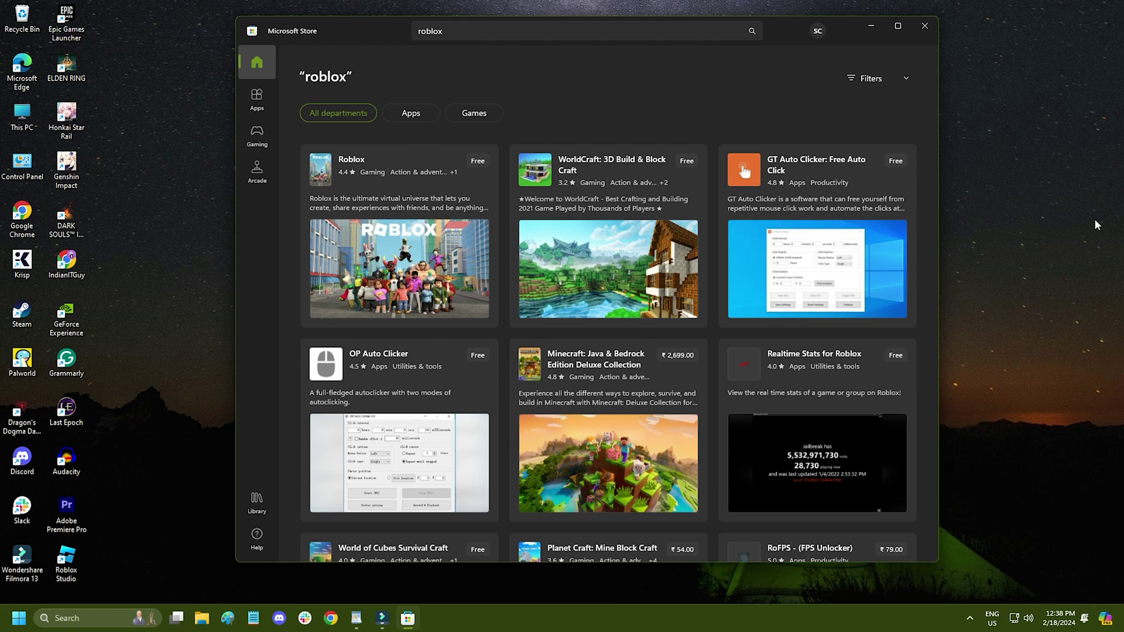
click(404, 254)
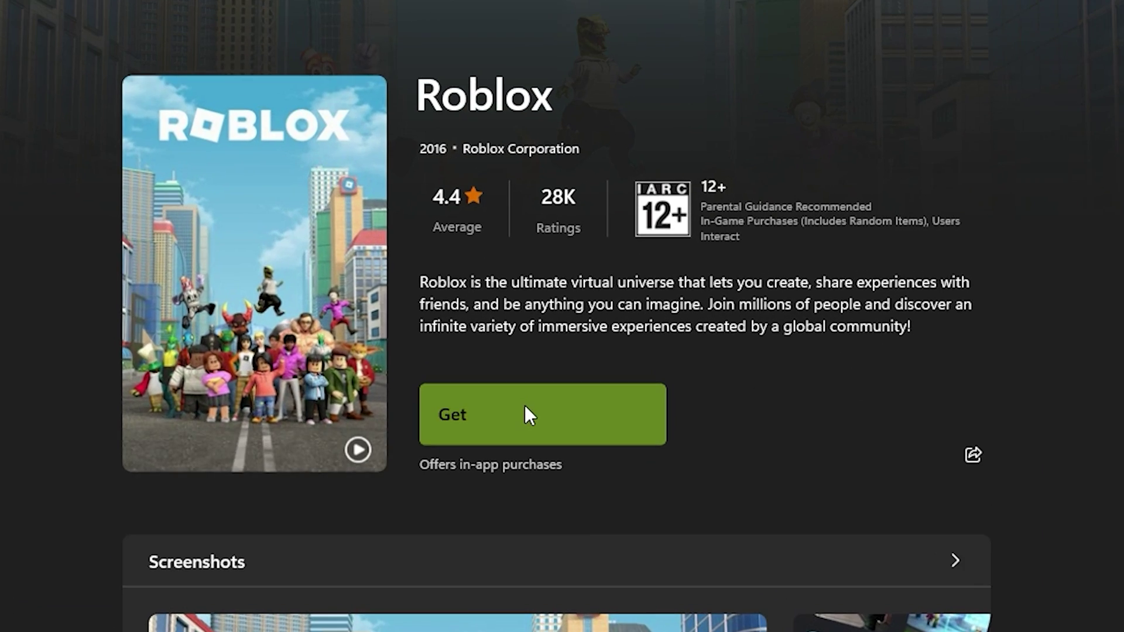
click(576, 405)
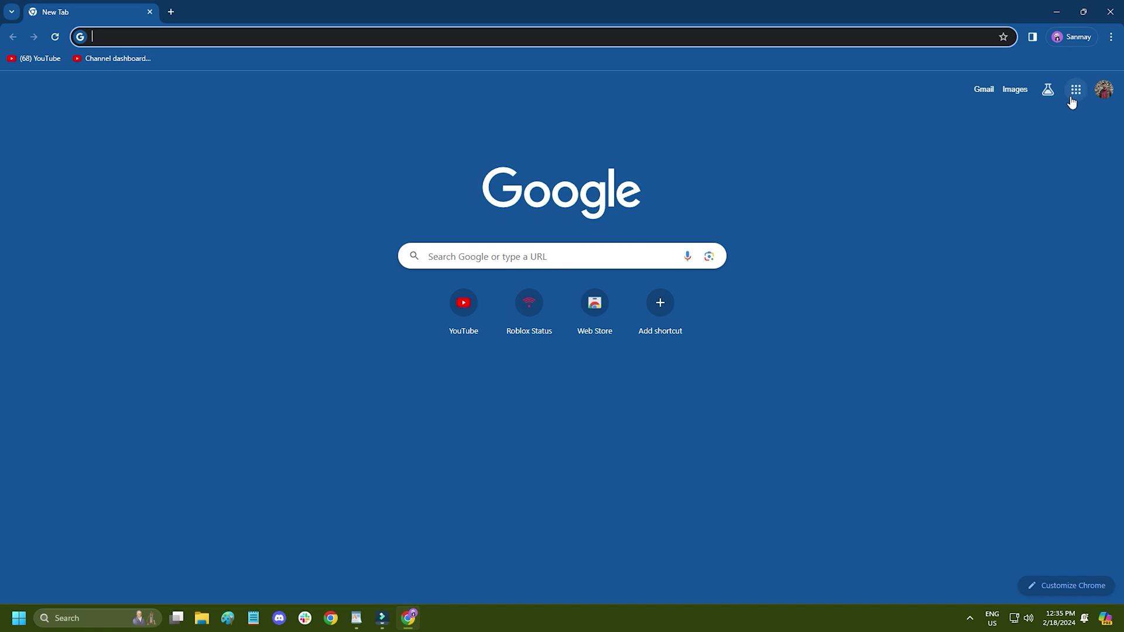
Step: Go to Chrome Settings, Privacy and security, then the Third-party cookies page
click(1108, 37)
click(951, 472)
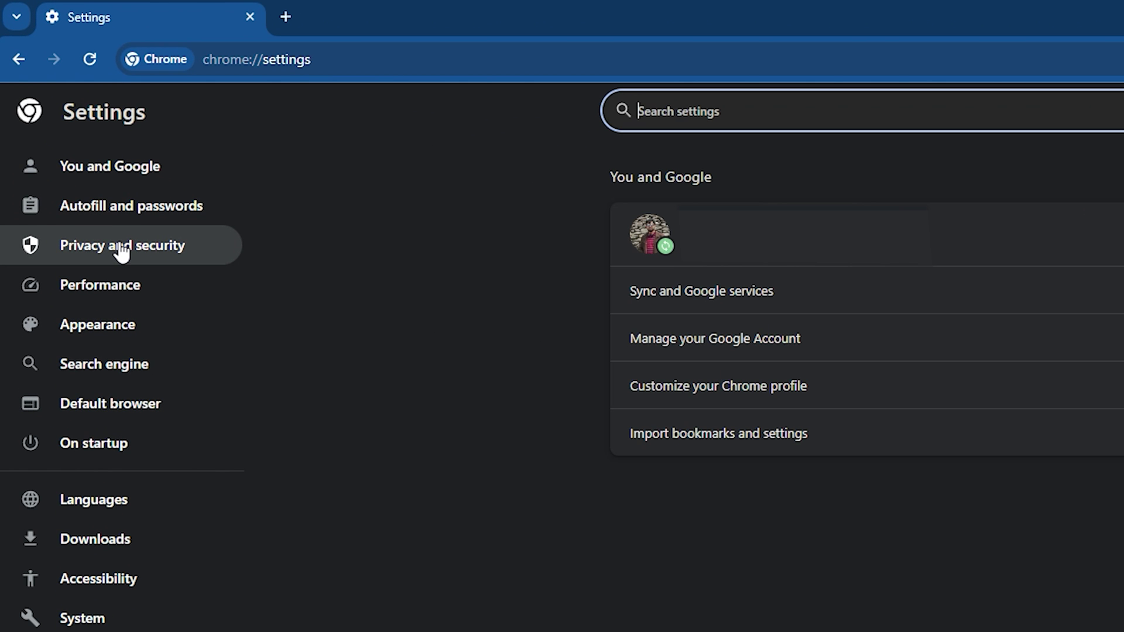
click(122, 252)
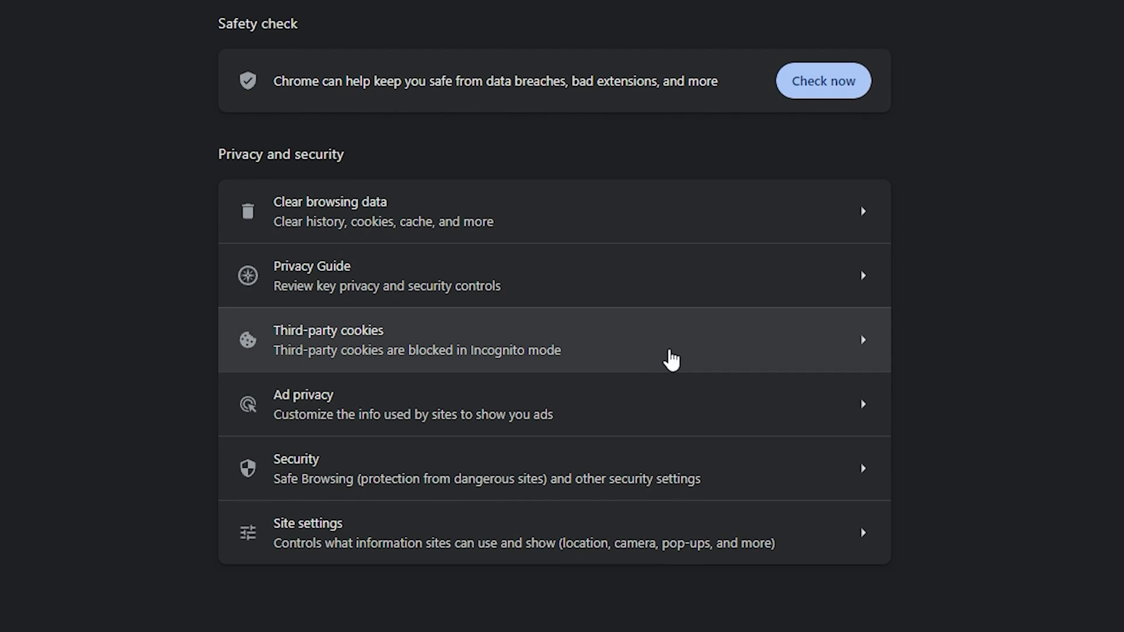
click(672, 359)
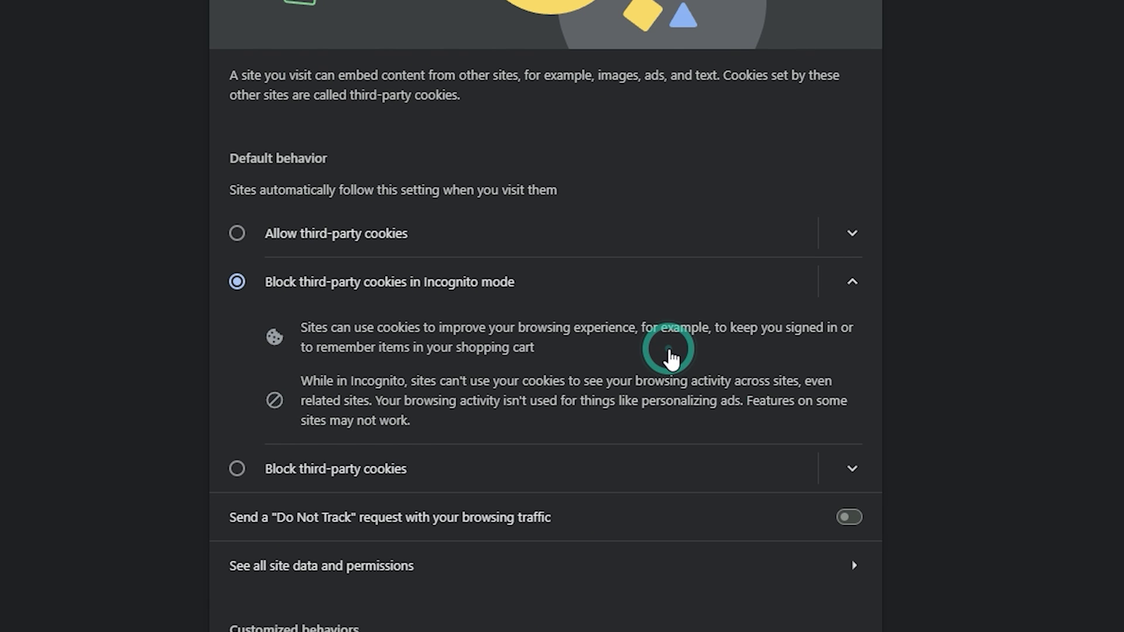
scroll(672, 359, down, 3)
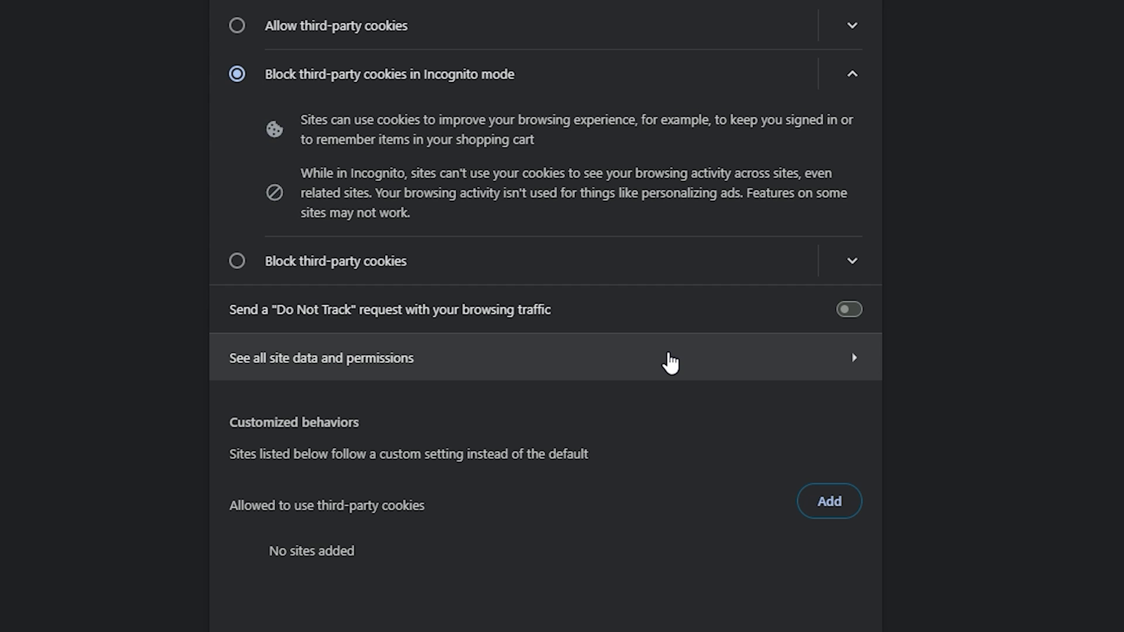
Step: Filter Chrome's All sites list for 'roblo' and delete roblox.com's stored data
click(668, 353)
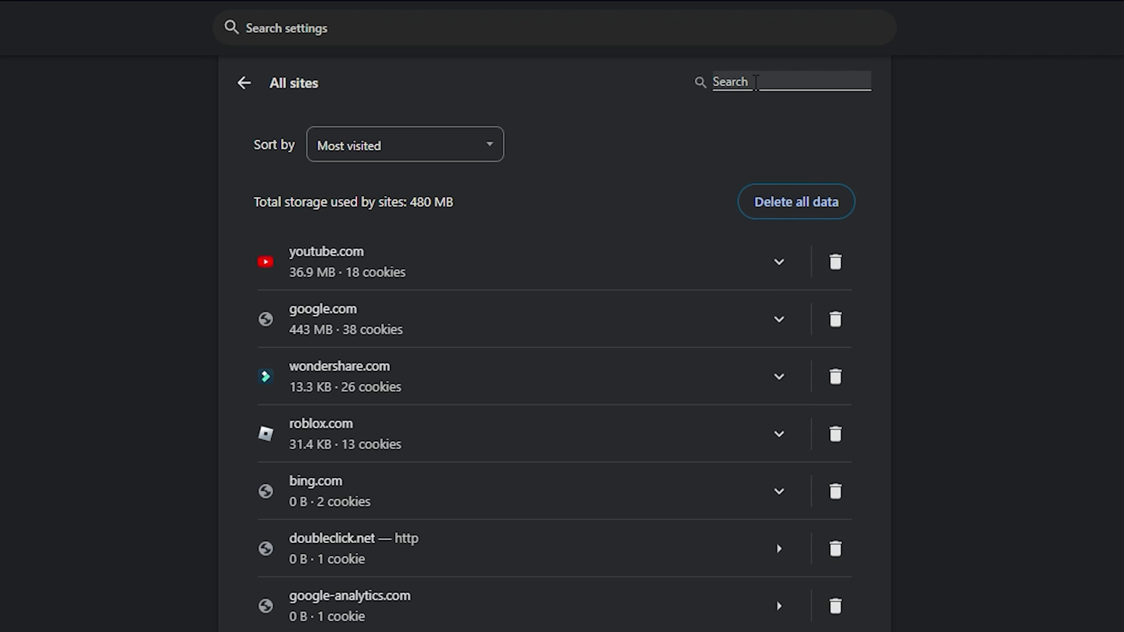
click(755, 82)
text(roblox)
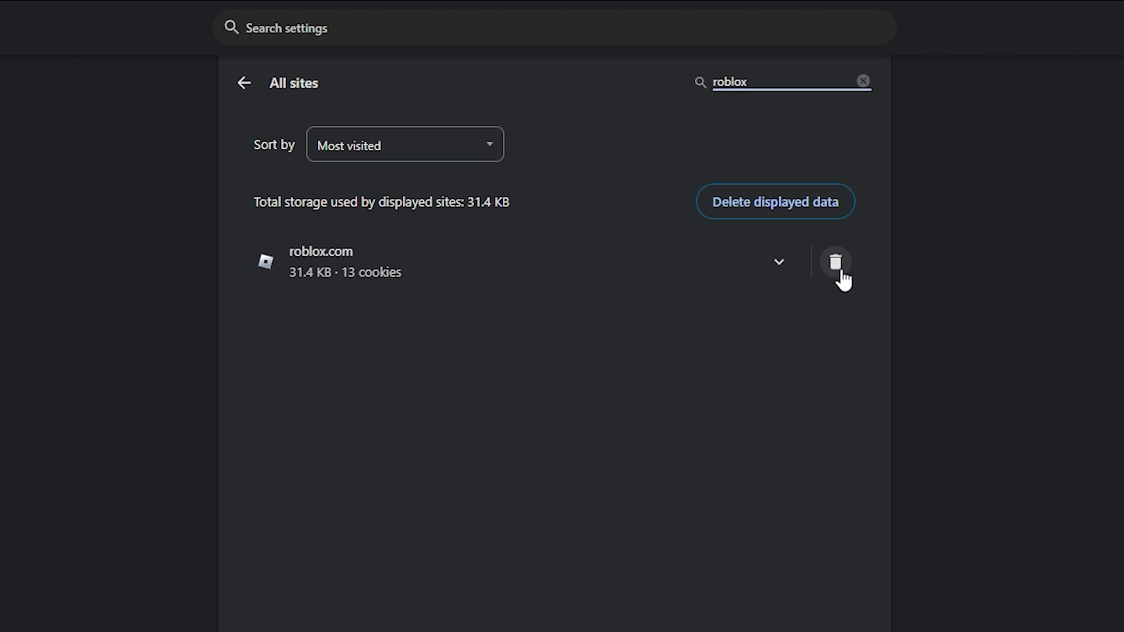
click(839, 268)
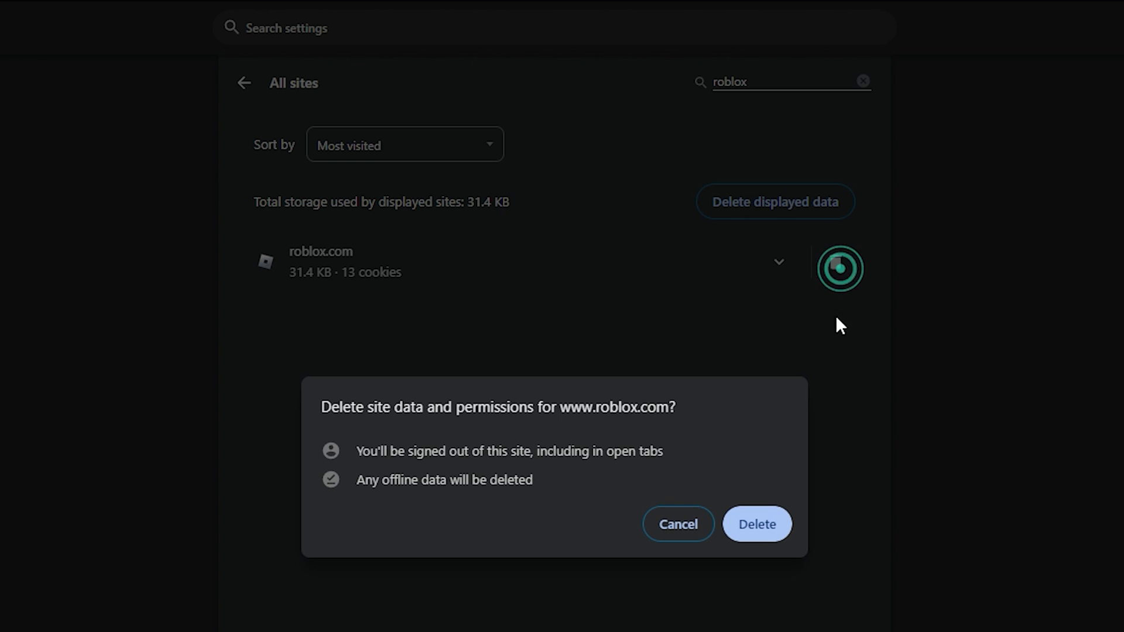
click(755, 525)
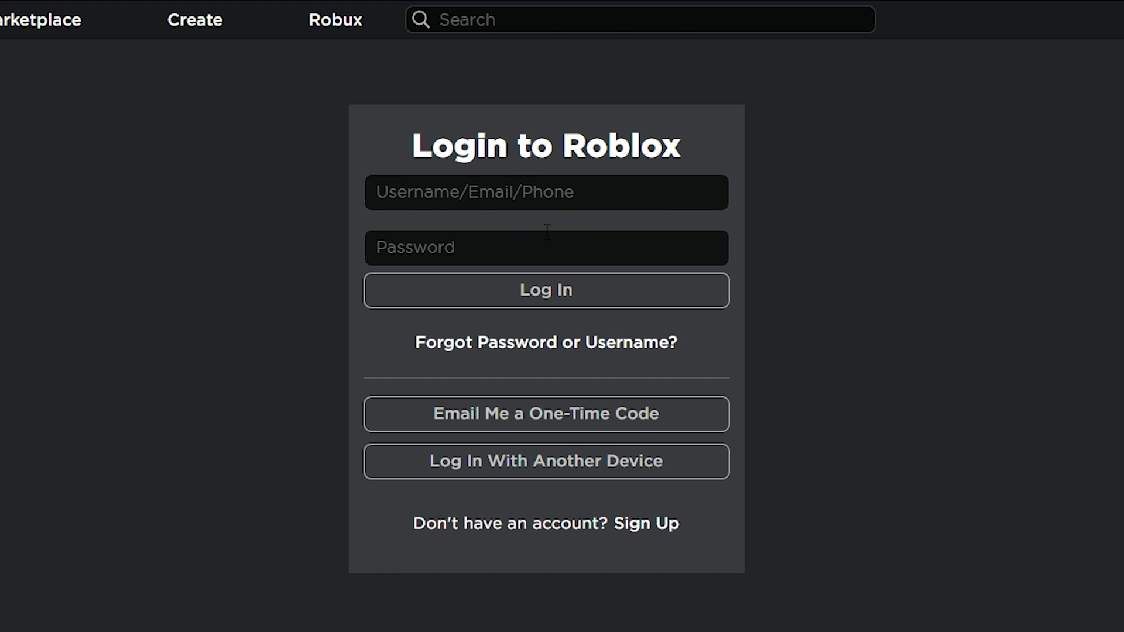
Step: Sign in with the autofilled Roblox login, then play Red Light, Green Light (FIX)
click(538, 195)
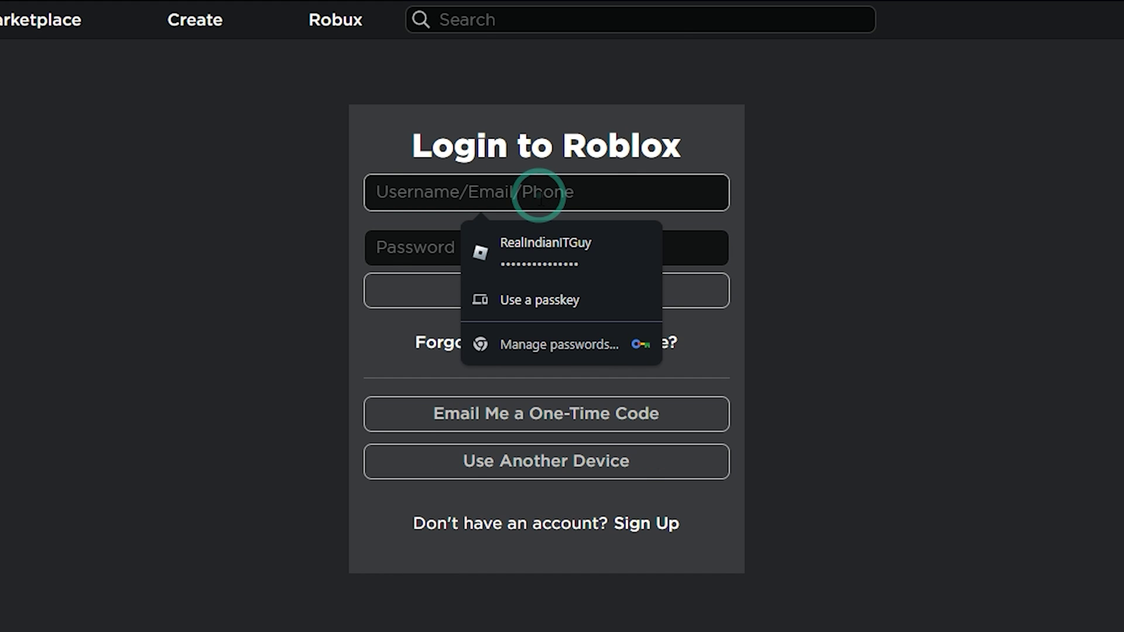
click(539, 258)
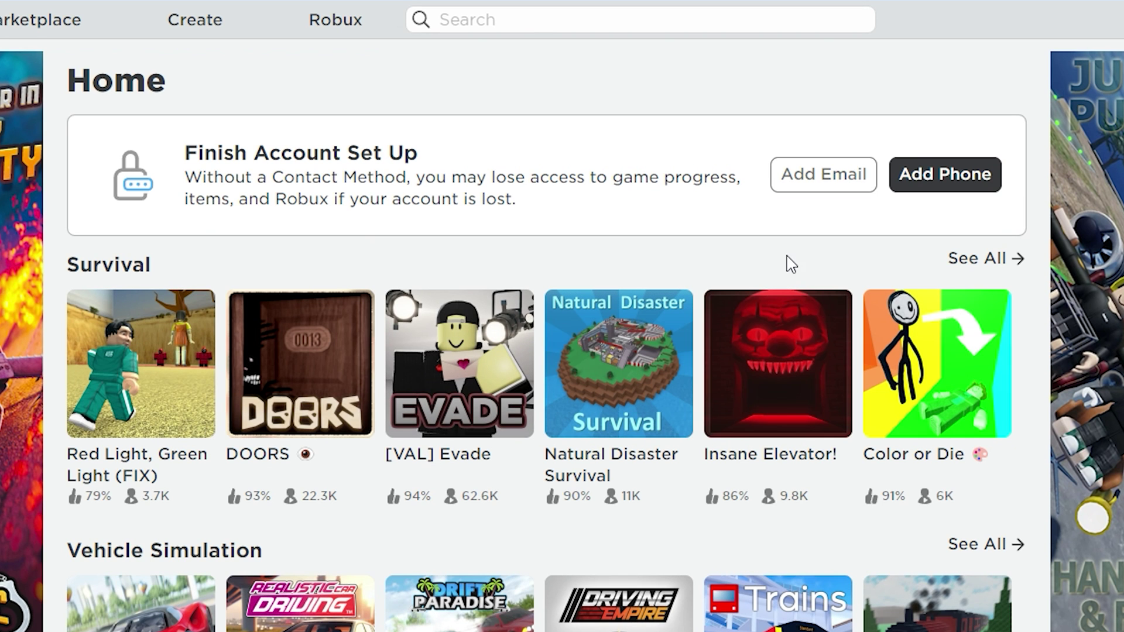
click(199, 416)
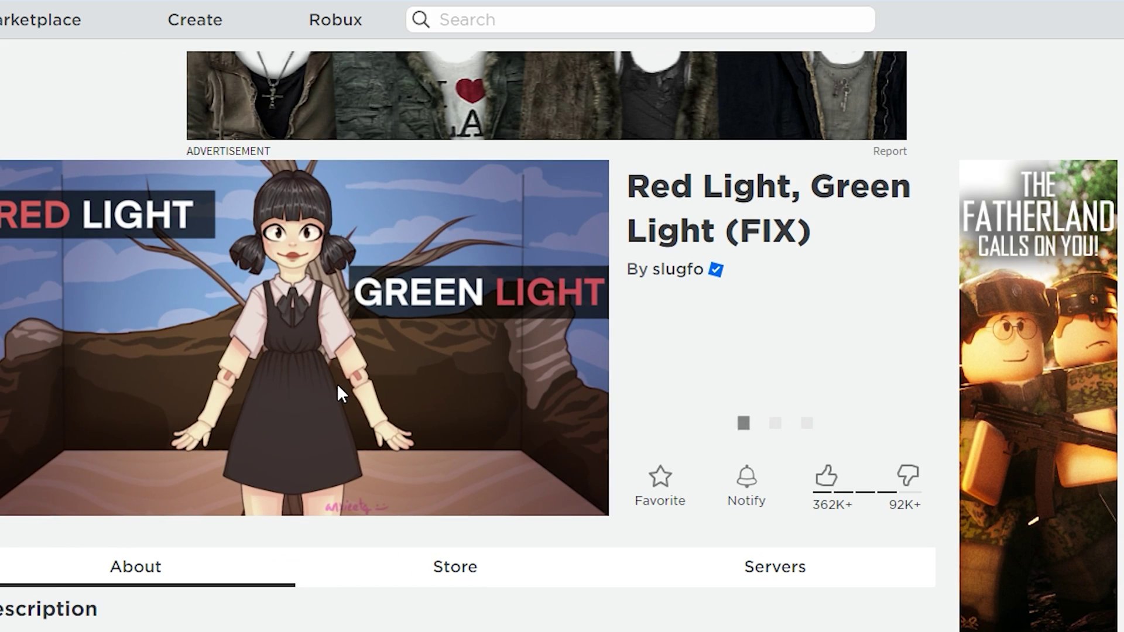
click(774, 409)
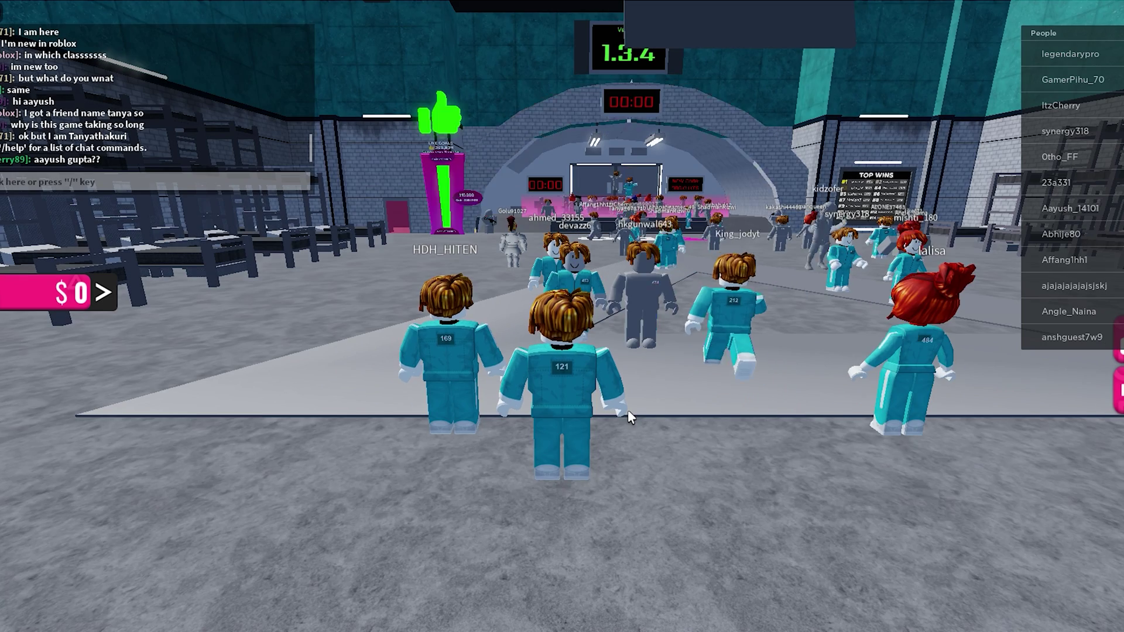
Step: Walk the avatar forward with W and zoom the camera in and out in the lobby
key(w)
scroll(654, 366, up, 3)
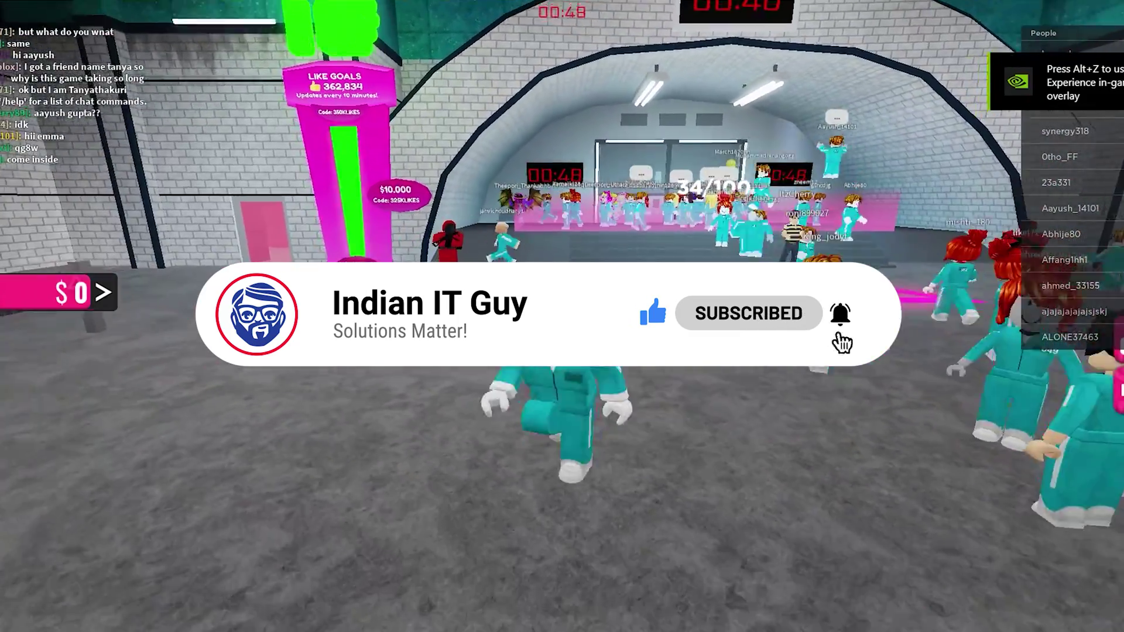
scroll(578, 283, down, 3)
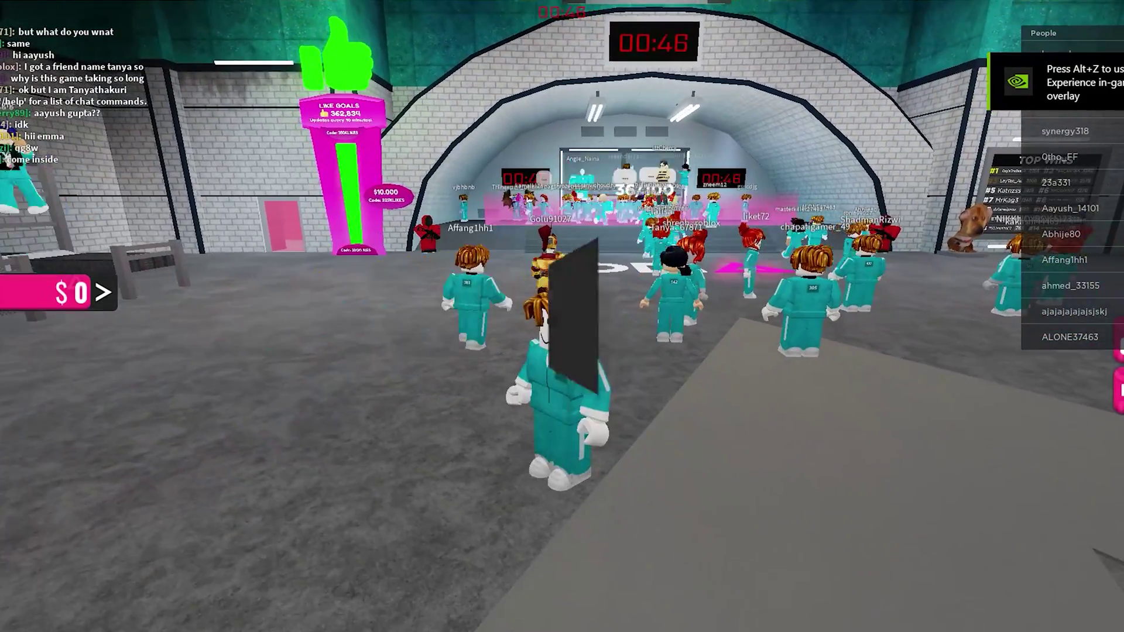